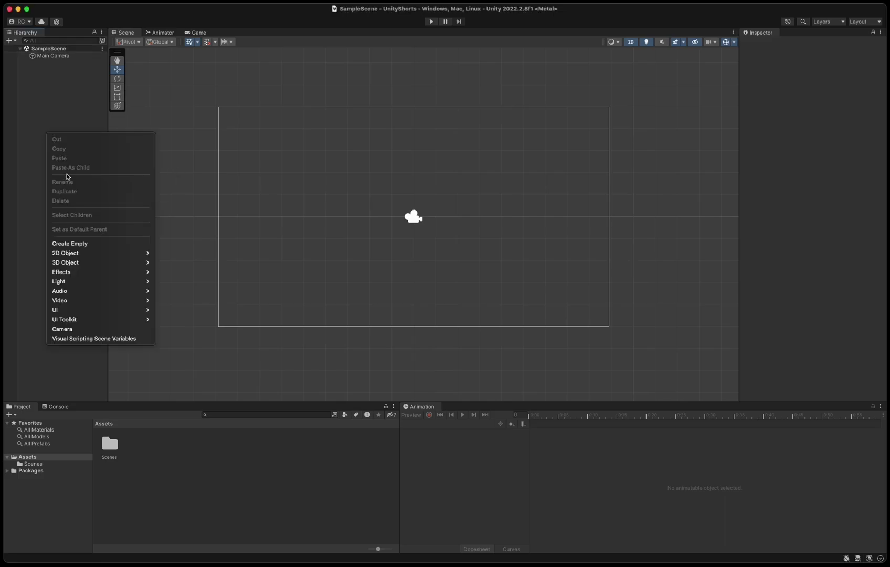
Add a UI Canvas with its EventSystem to SampleScene, then select it and frame it in view.
mouse_move(84, 312)
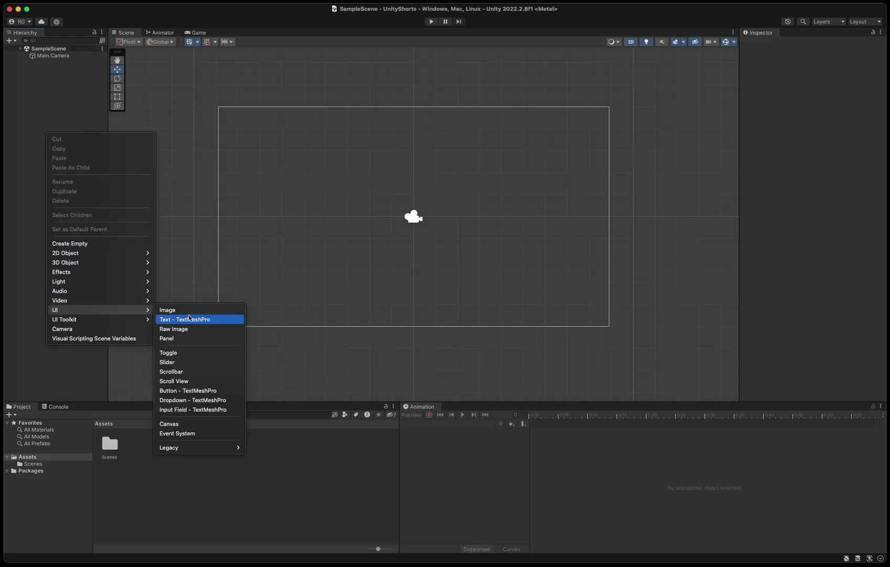
click(196, 426)
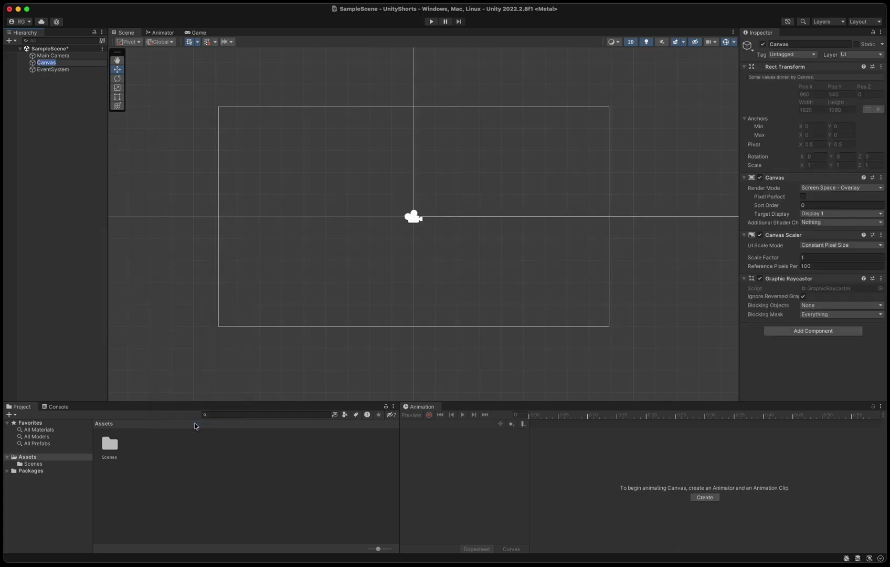
click(60, 246)
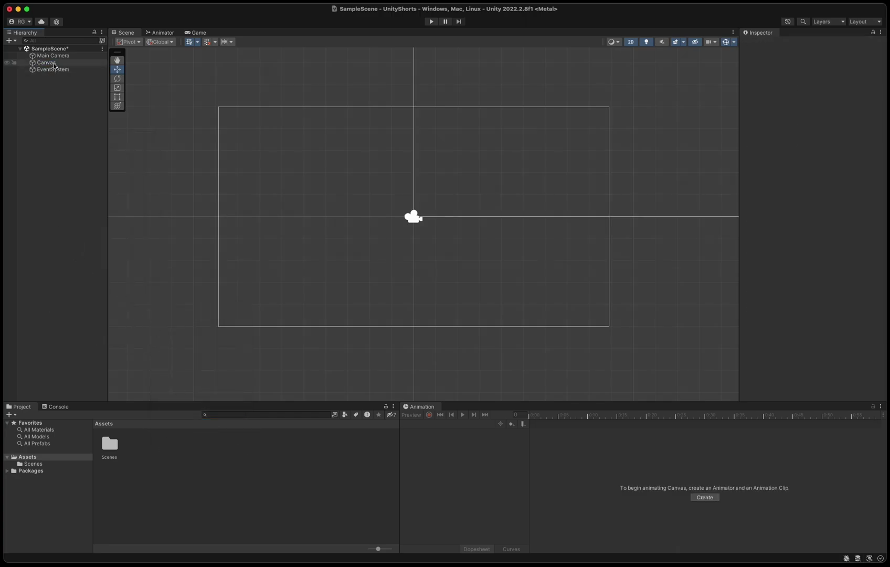
double_click(46, 63)
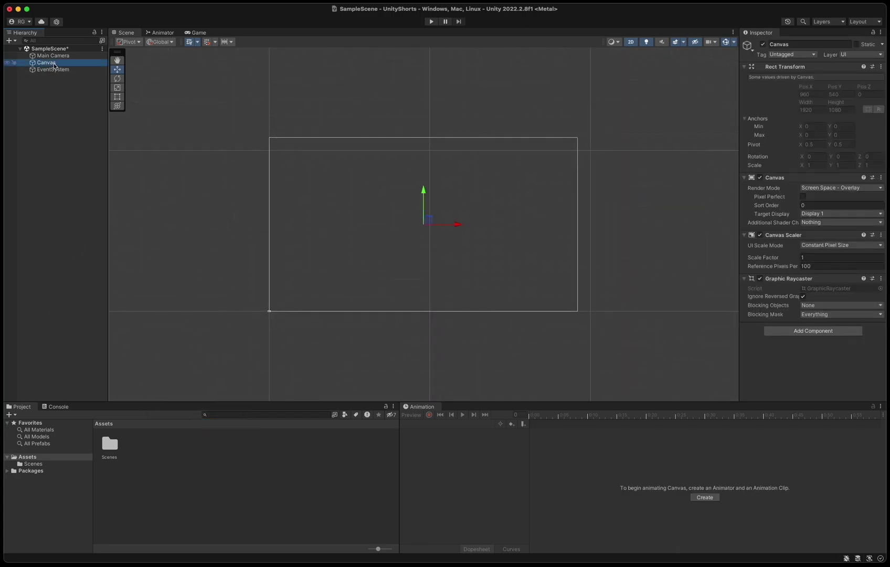
Create an empty child object named Healthbar under the Canvas.
right_click(56, 65)
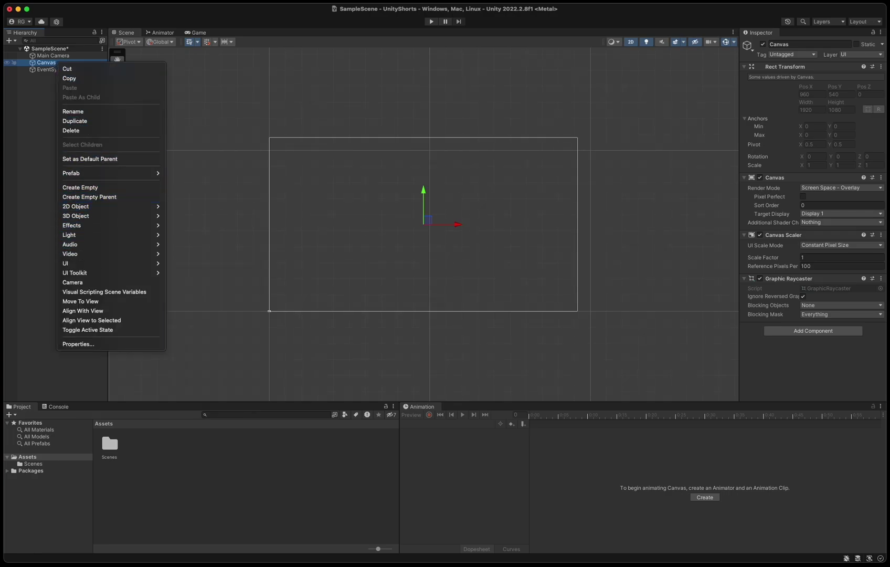
click(80, 187)
text(Health)
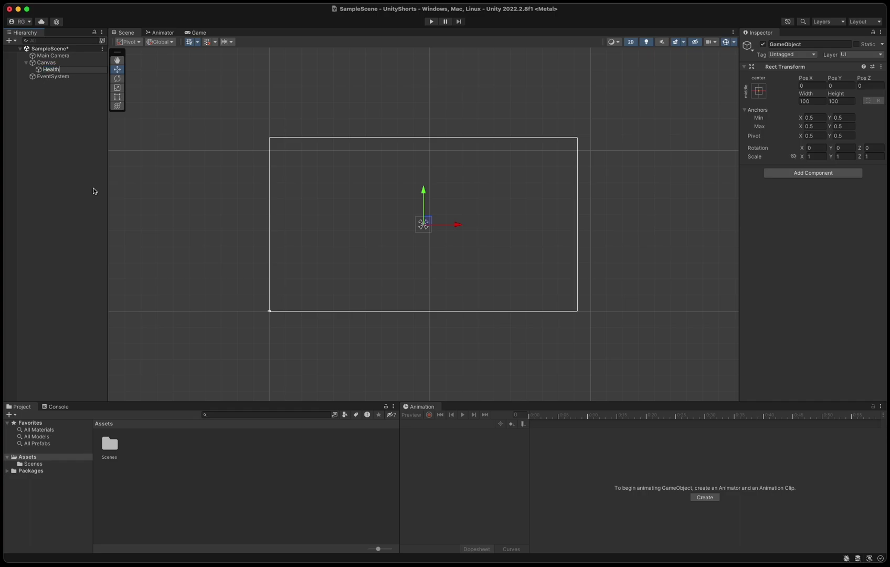
text(bar)
key(Return)
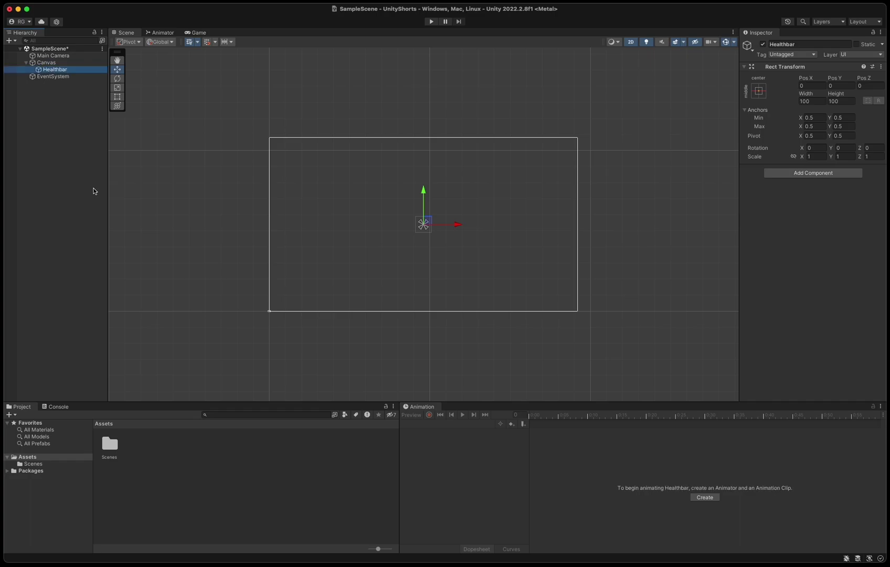
Add a UI Image inside Healthbar and name it Background.
right_click(56, 69)
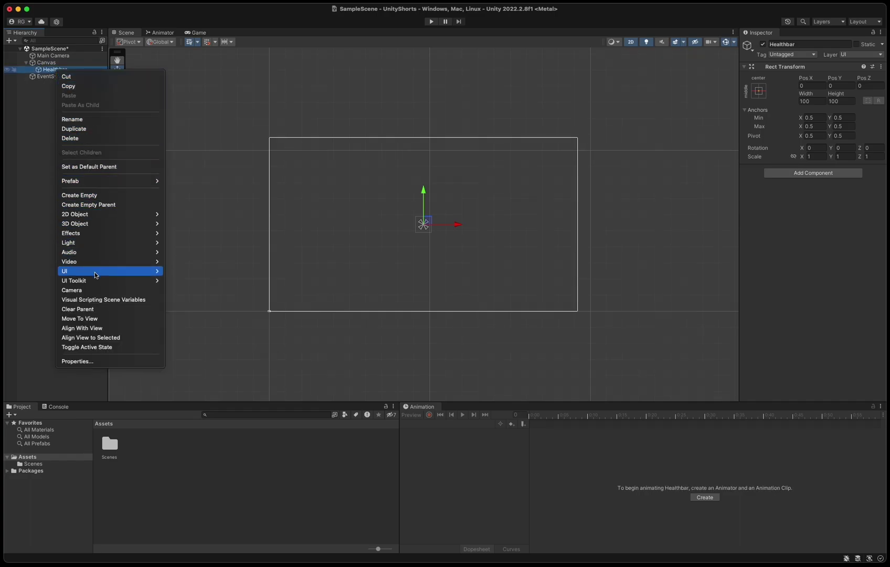
mouse_move(96, 274)
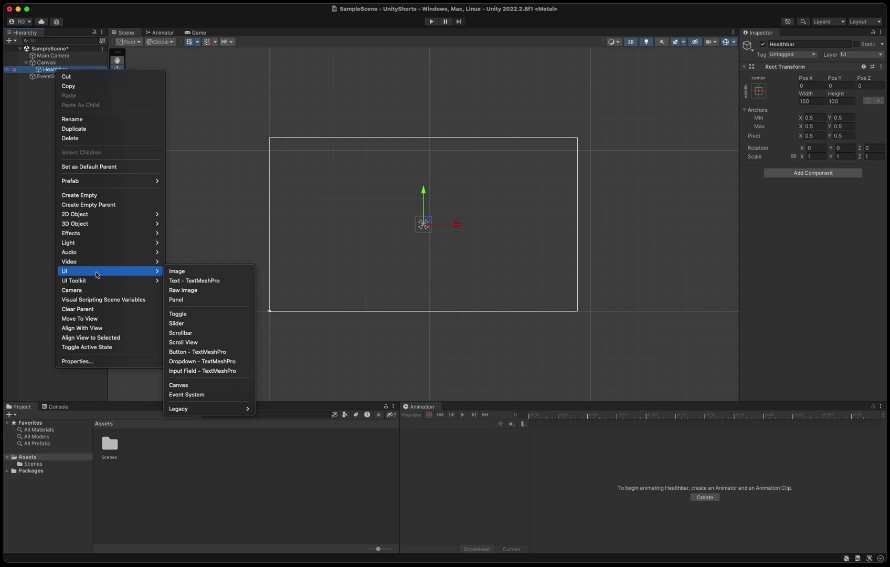
click(178, 271)
scroll(430, 241, up, 8)
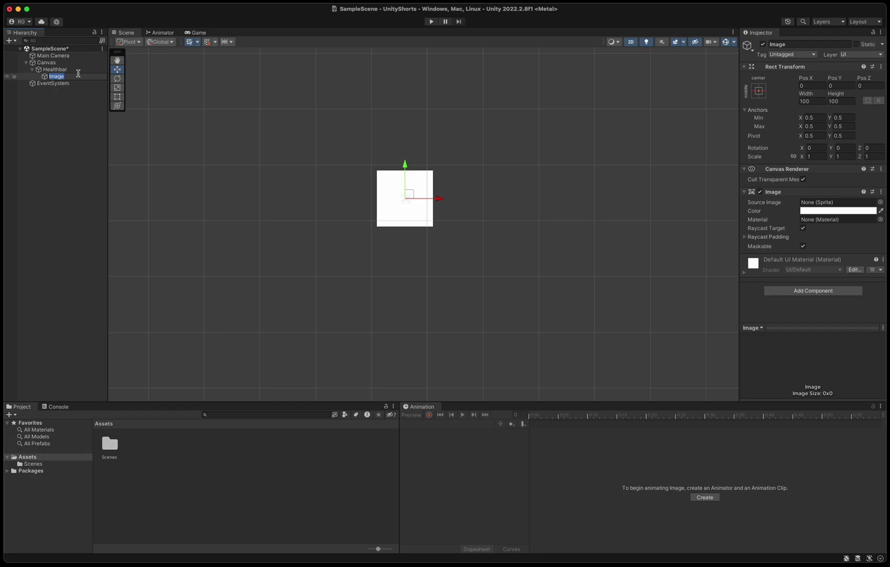
text(Background)
key(Return)
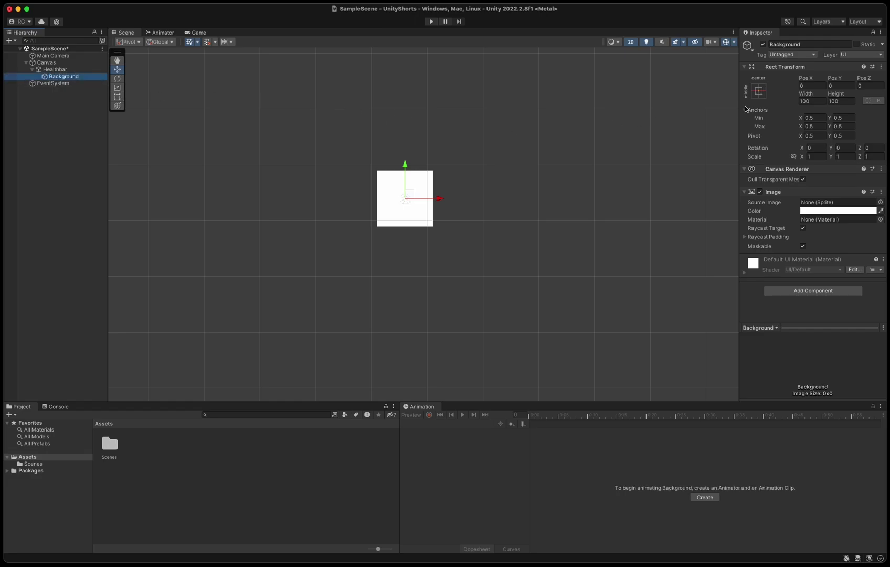
Anchor Background to stretch-stretch across its parent and color it black.
click(758, 92)
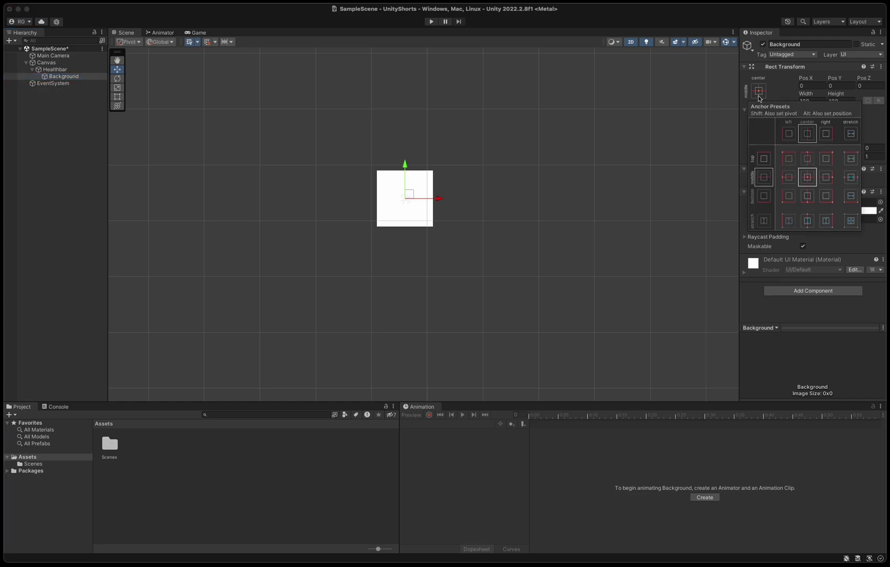
click(851, 221)
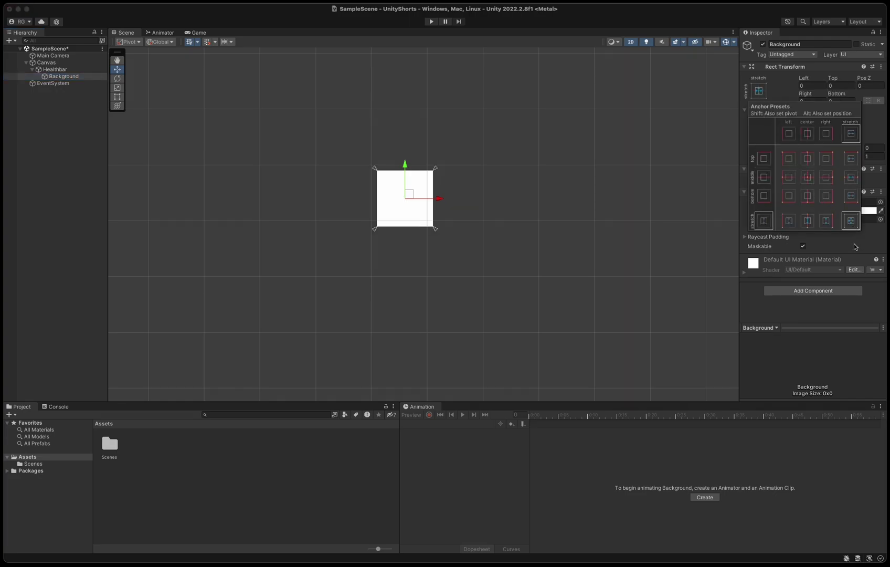
click(854, 244)
click(840, 210)
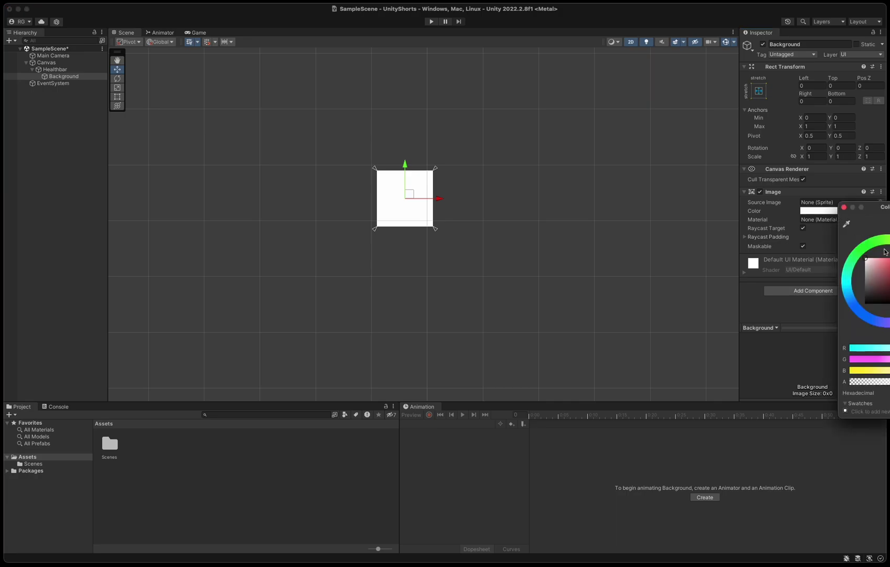
drag(882, 288, 859, 317)
click(816, 311)
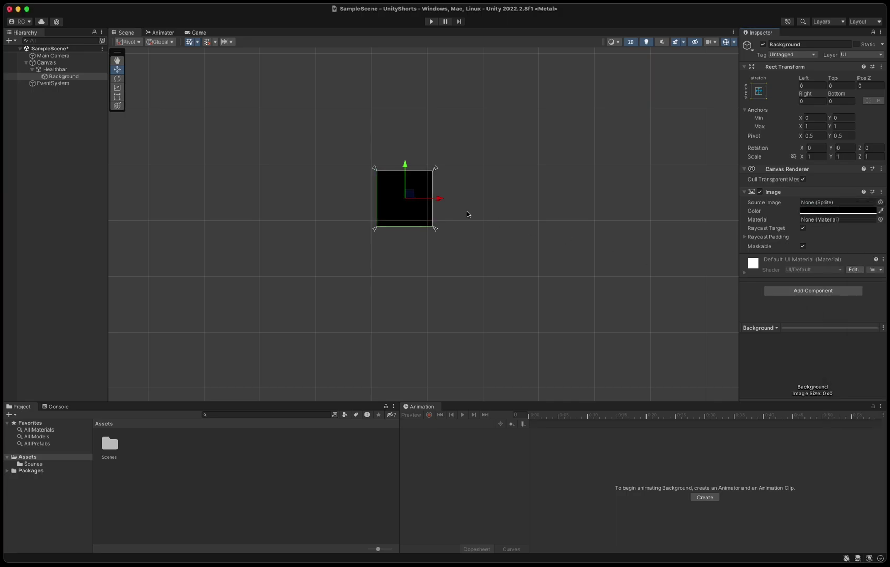
click(71, 71)
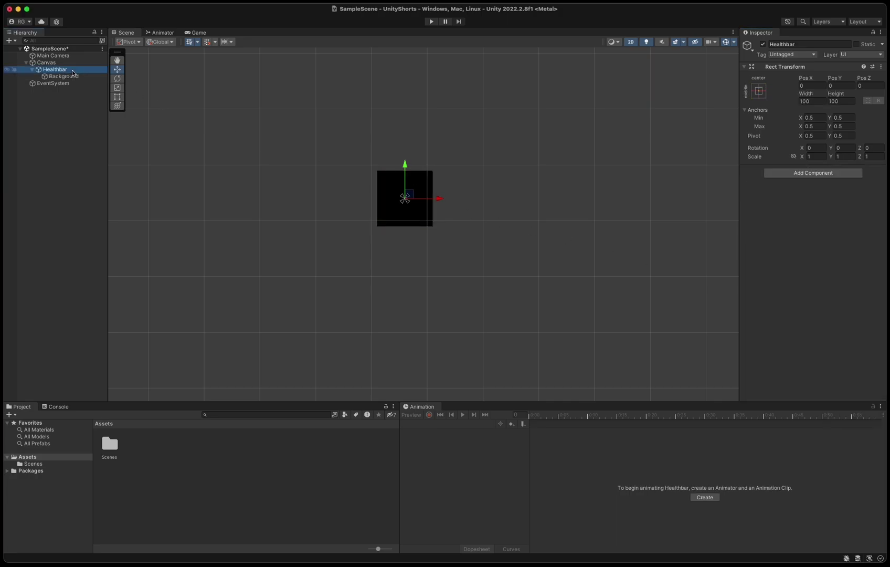
Add a second UI Image inside Healthbar named Fill.
right_click(73, 73)
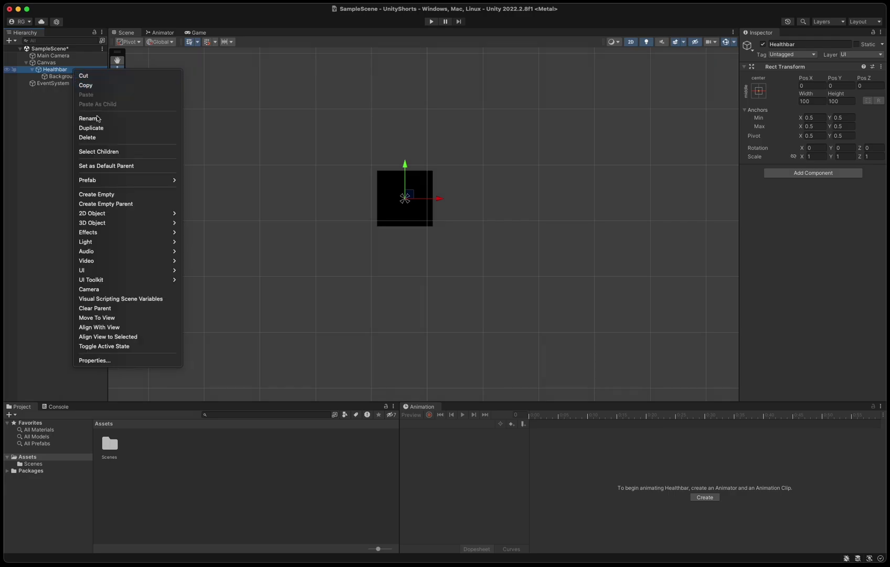
mouse_move(93, 269)
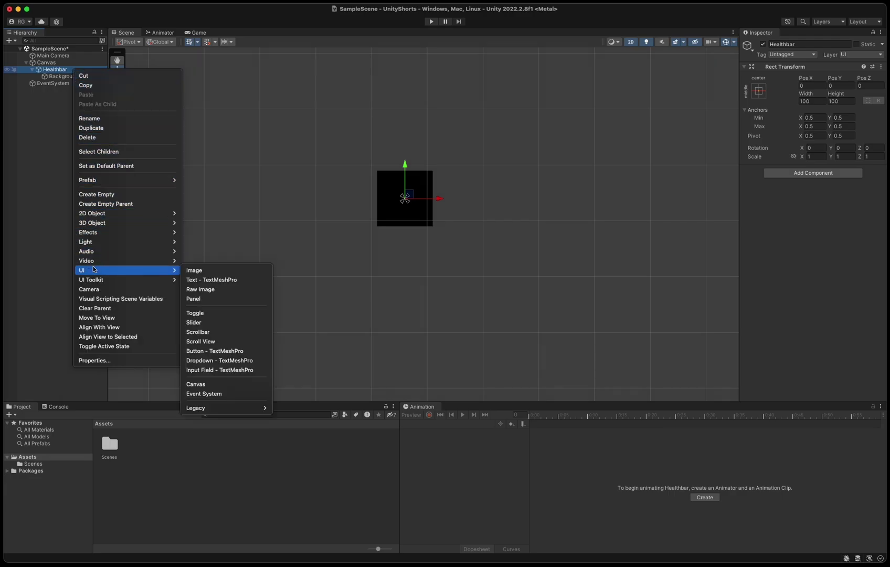
click(195, 270)
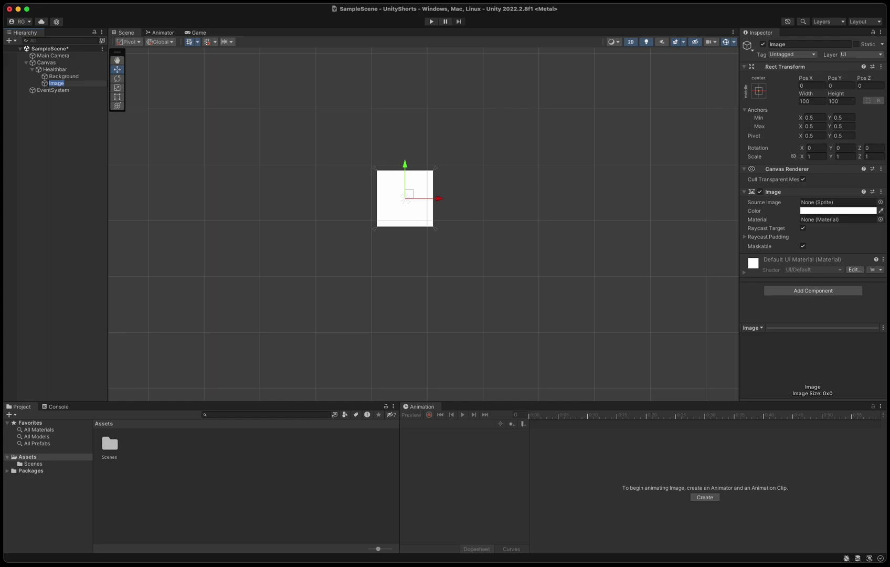
text(Fill)
key(Return)
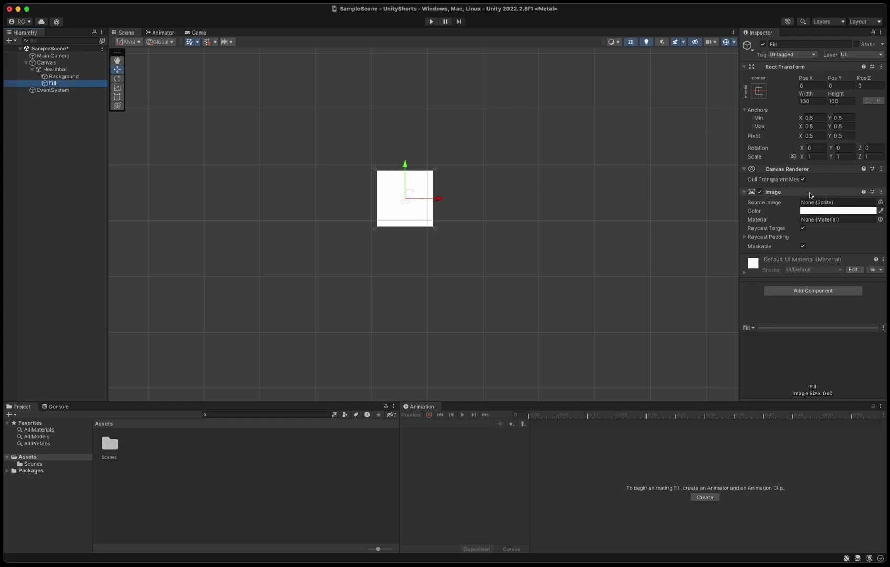
Color Fill red and anchor it to stretch-stretch across Healthbar.
click(822, 211)
drag(883, 266, 887, 269)
click(759, 92)
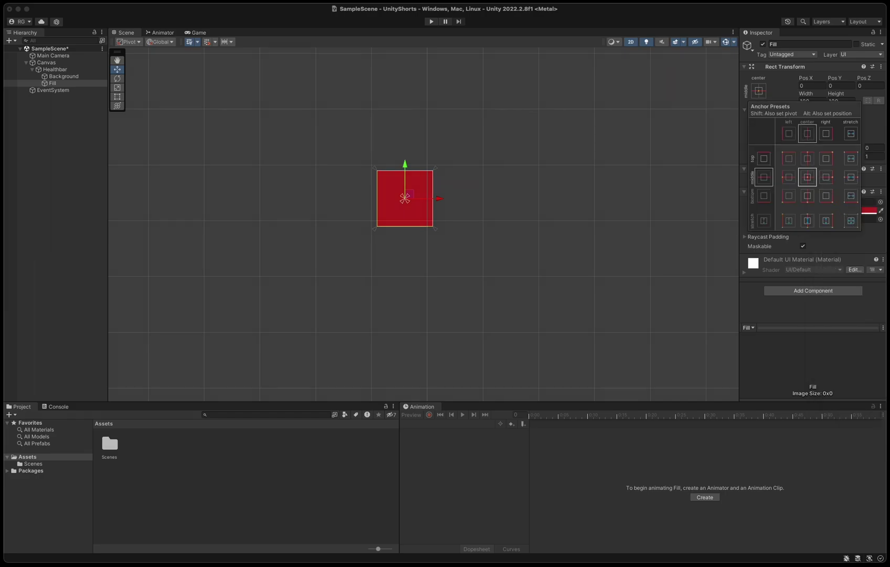
click(852, 223)
click(73, 84)
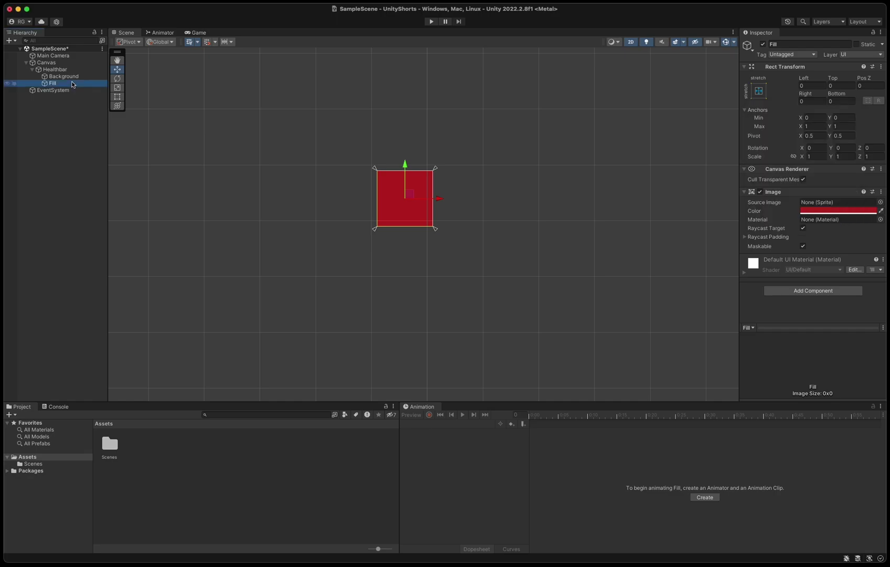
Inset Fill to leave a thin black border, then widen Healthbar to about 594 by 100.
key(t)
alt+drag(433, 170, 429, 175)
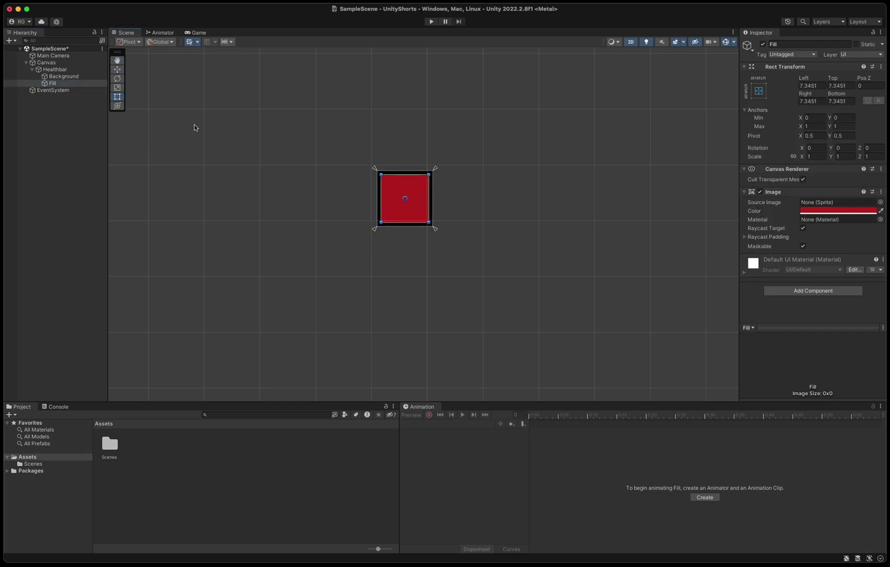
click(67, 70)
alt+drag(433, 199, 571, 206)
click(55, 129)
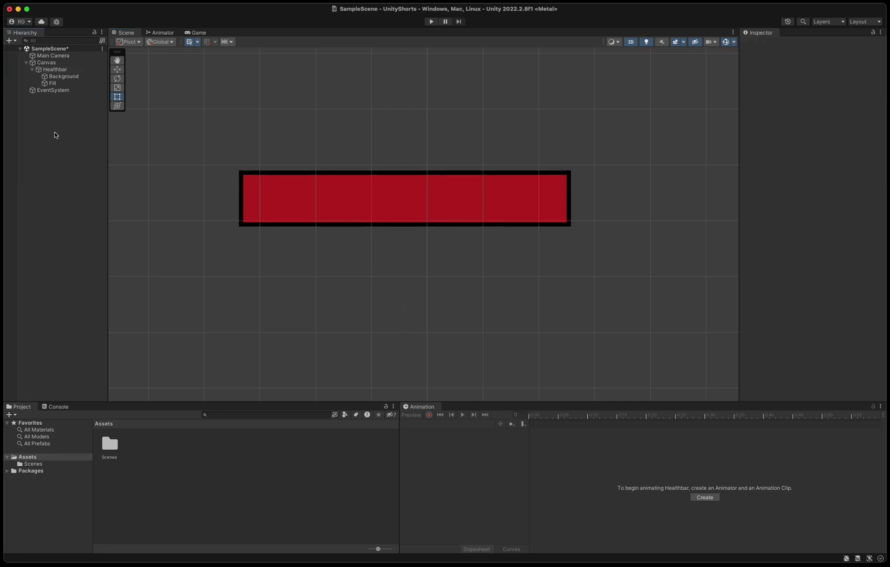
Add a Slider component to Healthbar and assign Fill as its Fill Rect.
click(62, 70)
click(802, 173)
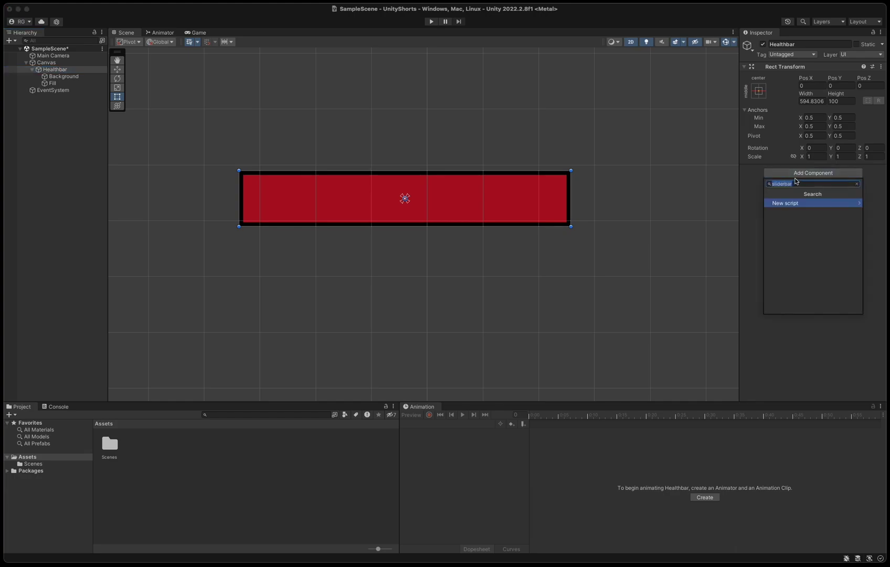
text(Sli)
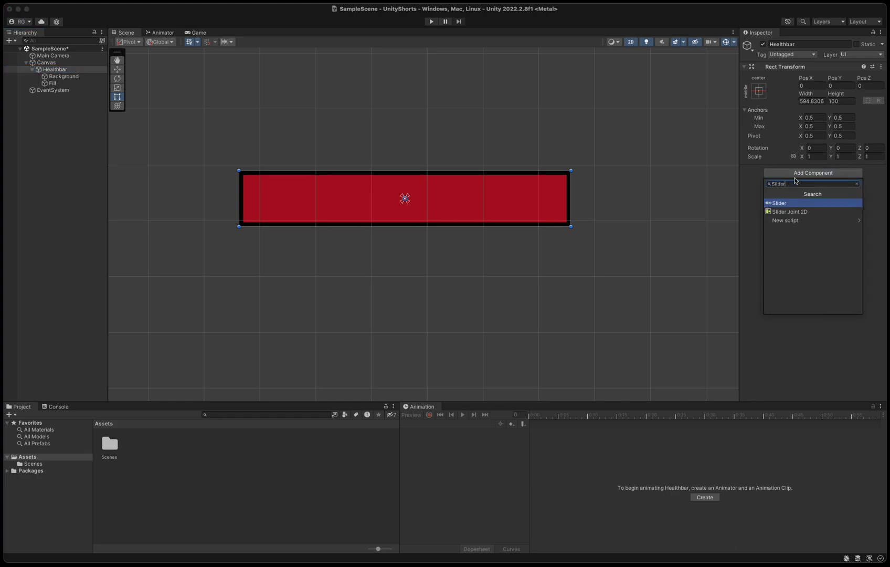
text(der)
click(790, 204)
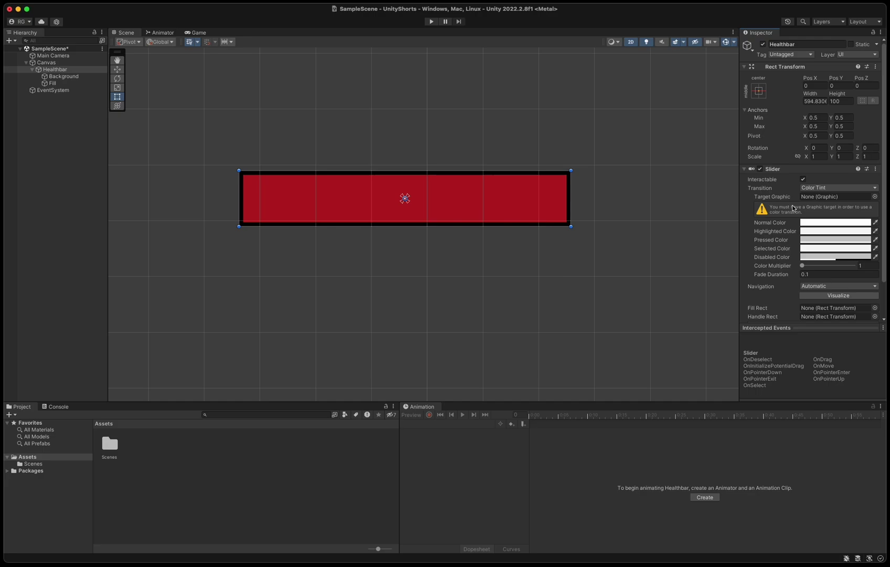
scroll(793, 209, down, 2)
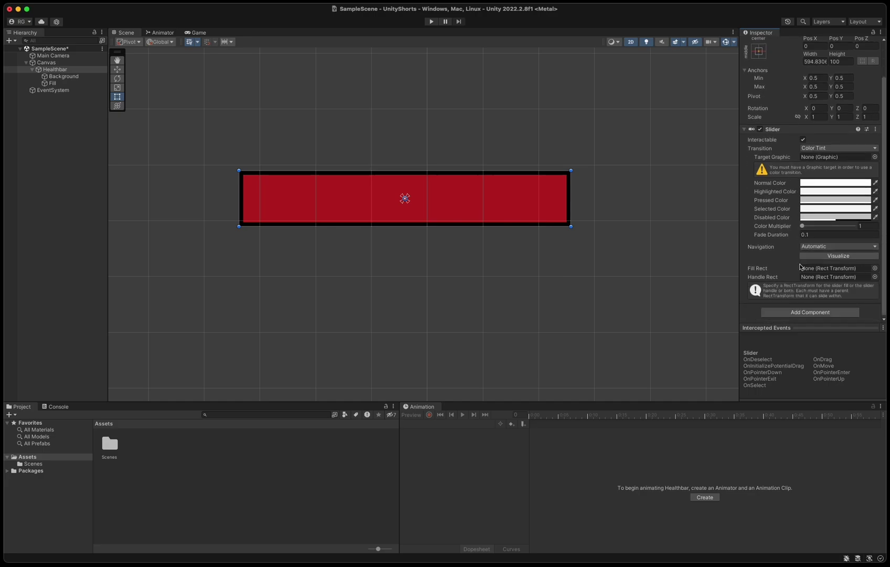
drag(52, 83, 820, 273)
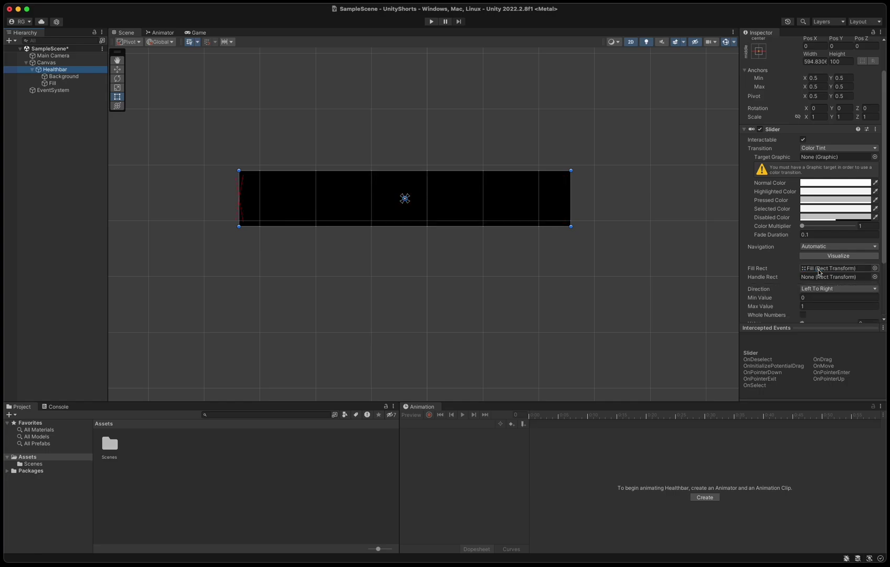
Set the slider's Max Value to 100 and drag its Value up to 100.
scroll(820, 286, down, 2)
click(816, 258)
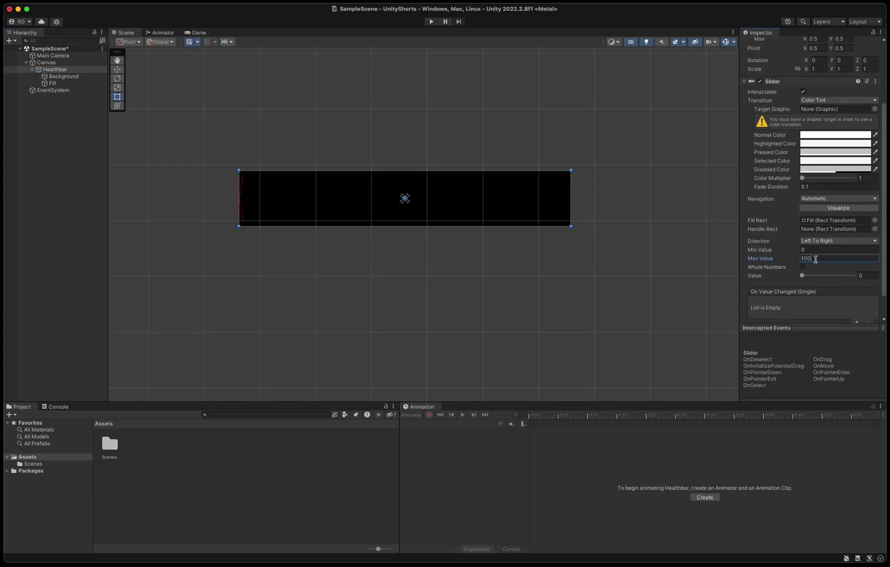
scroll(840, 302, down, 1)
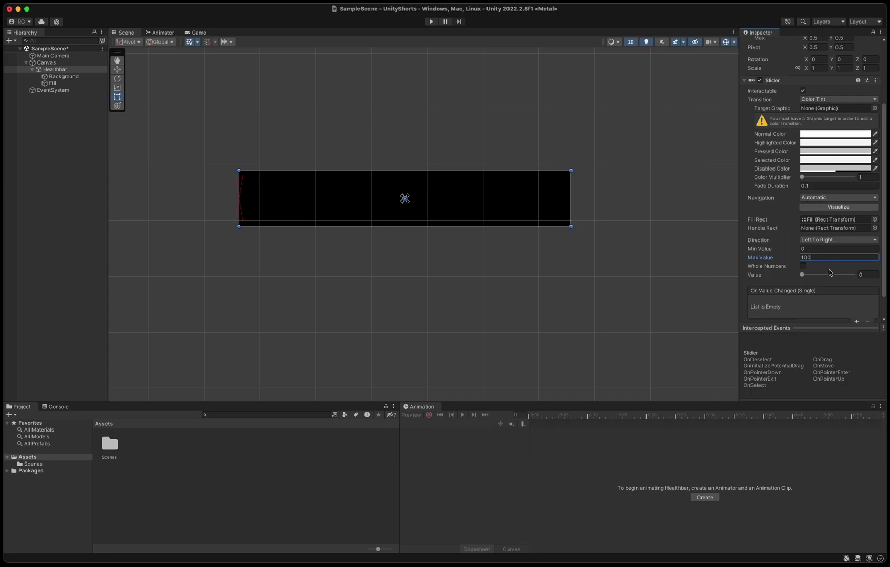
click(802, 273)
drag(802, 273, 861, 277)
Create a C# script in Assets named Sliderbar.
right_click(55, 456)
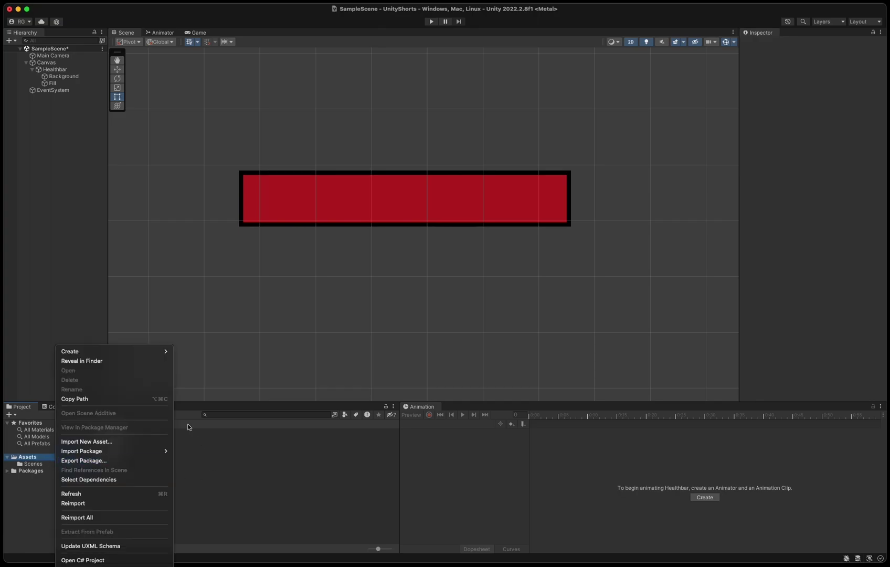
mouse_move(125, 352)
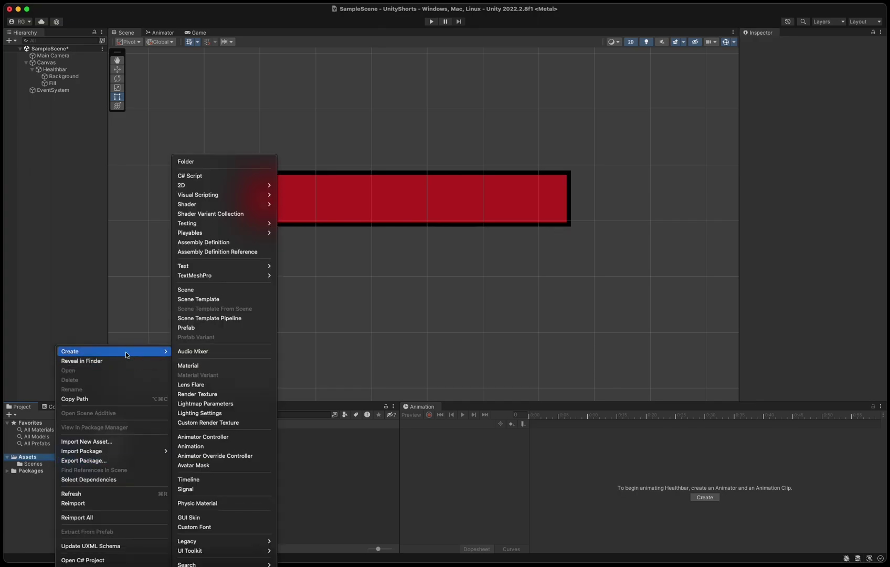
click(203, 175)
text(S)
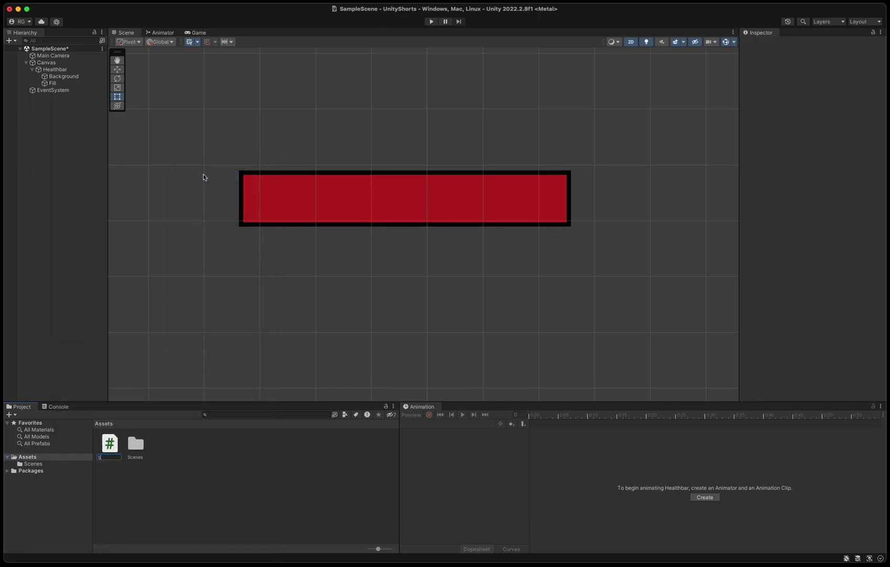
text(liderbar)
key(Return)
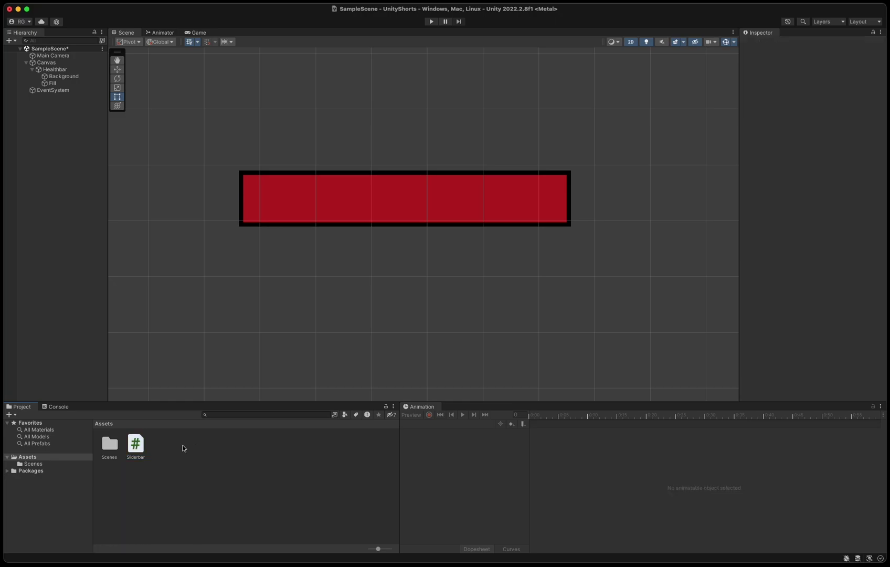
In Sliderbar, add a Slider field and a public SetCurrentValue(int value) that sets slider.value.
double_click(135, 443)
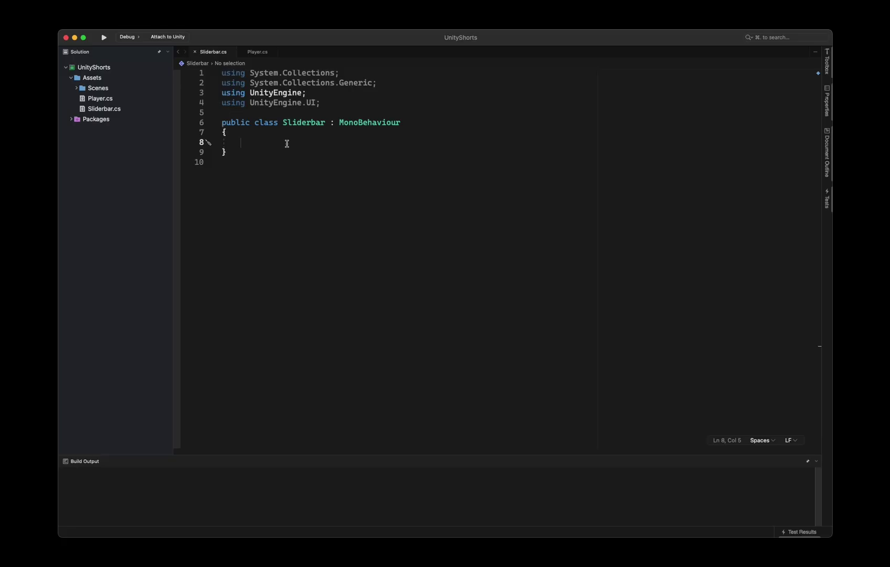
text(Slider slider;)
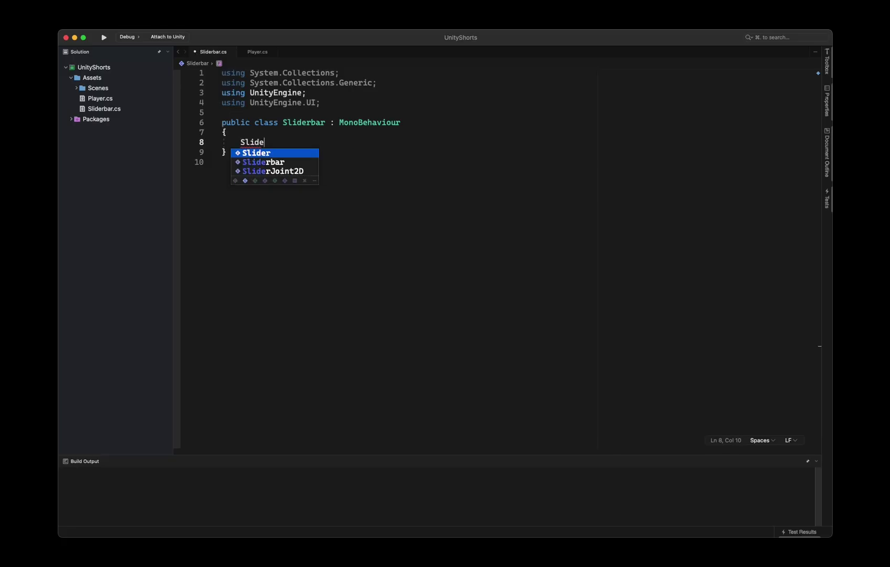
key(Return)
key(Return)
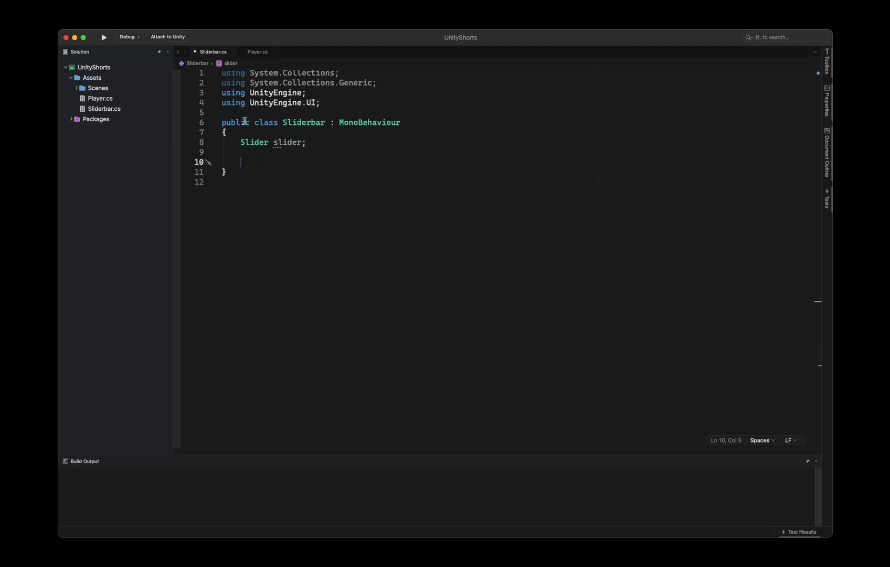
text(public)
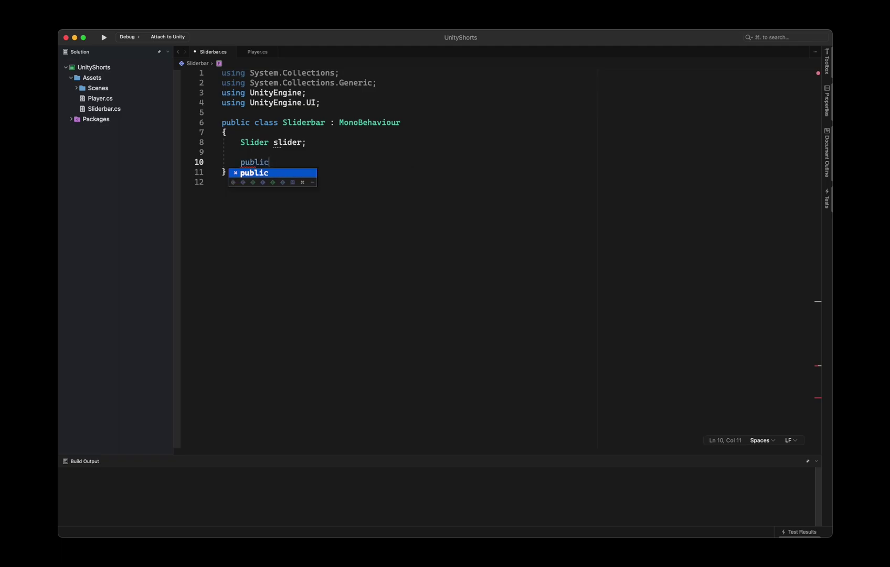
text( void S)
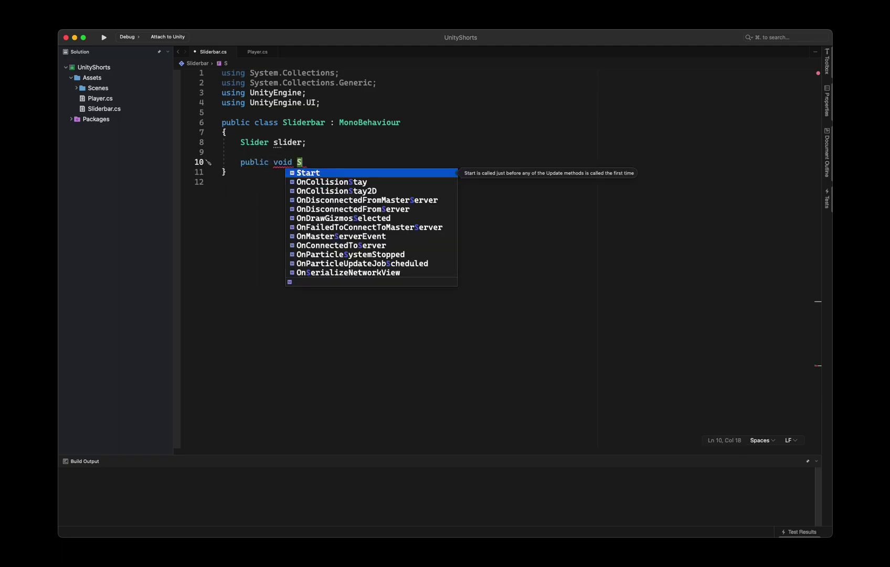
text(etCurrentValue(in)
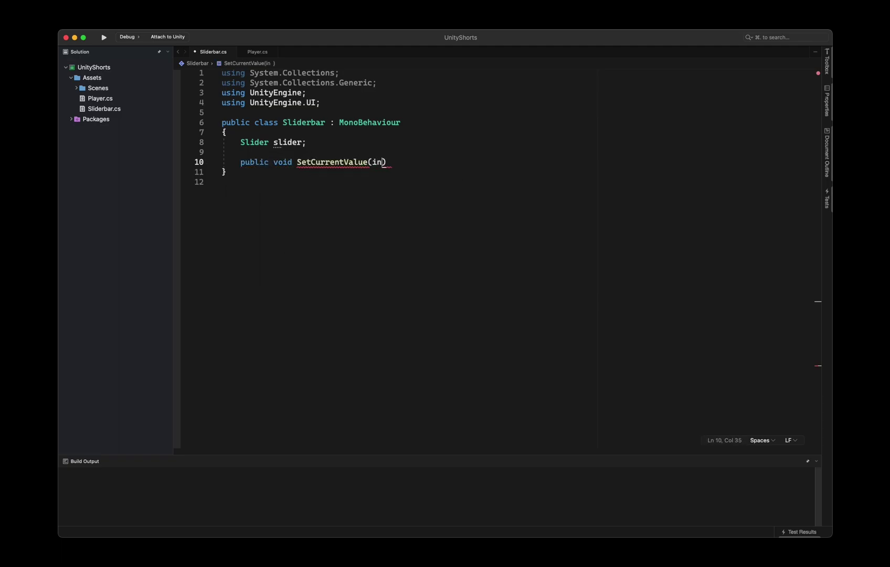
text(t value) {)
key(Return)
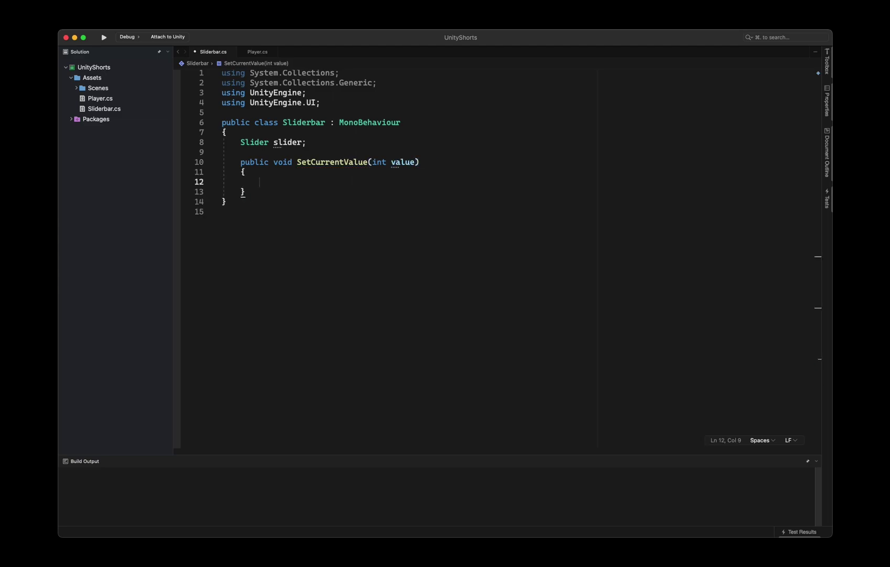
text(slider.value = va)
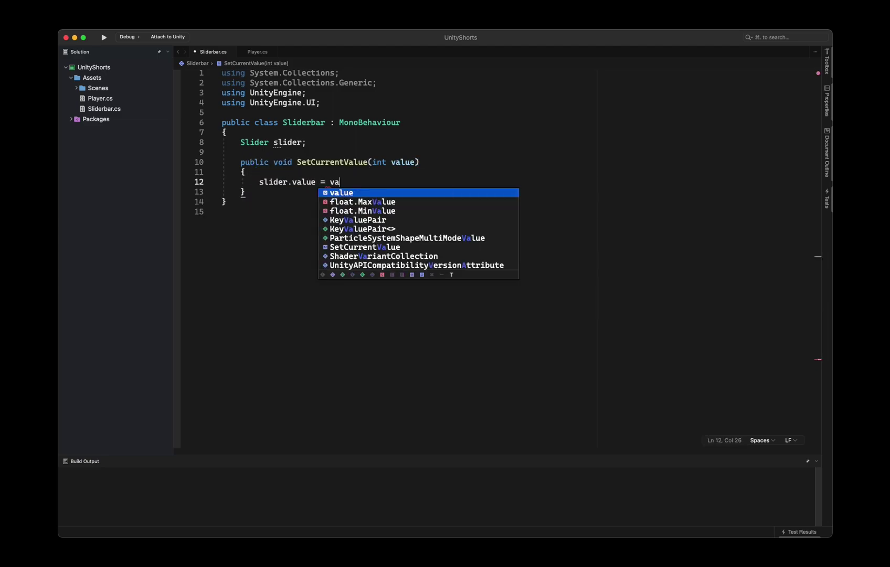
text(lue;)
key(Up)
key(Up)
key(Up)
Add a Start method that assigns slider = GetComponent<Slider>(), then return to Unity.
key(Return)
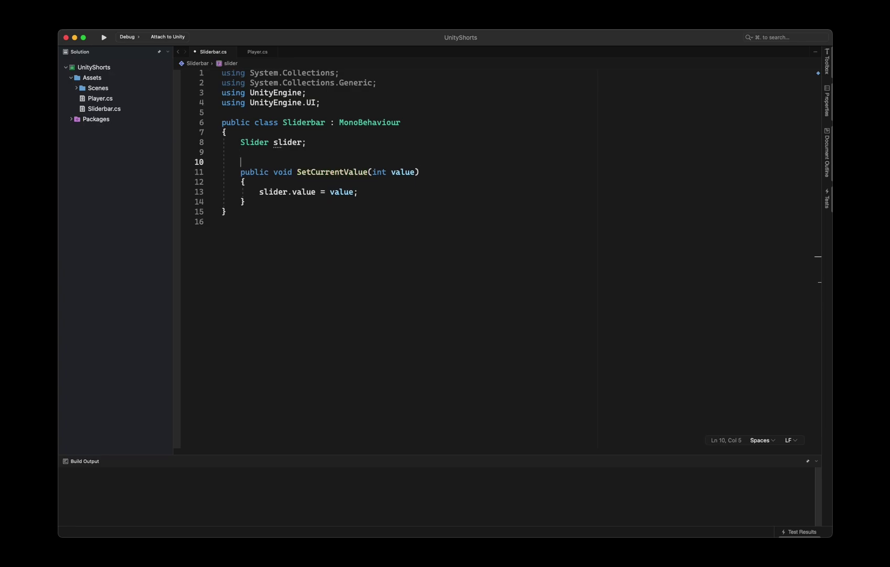
text(Start)
key(Return)
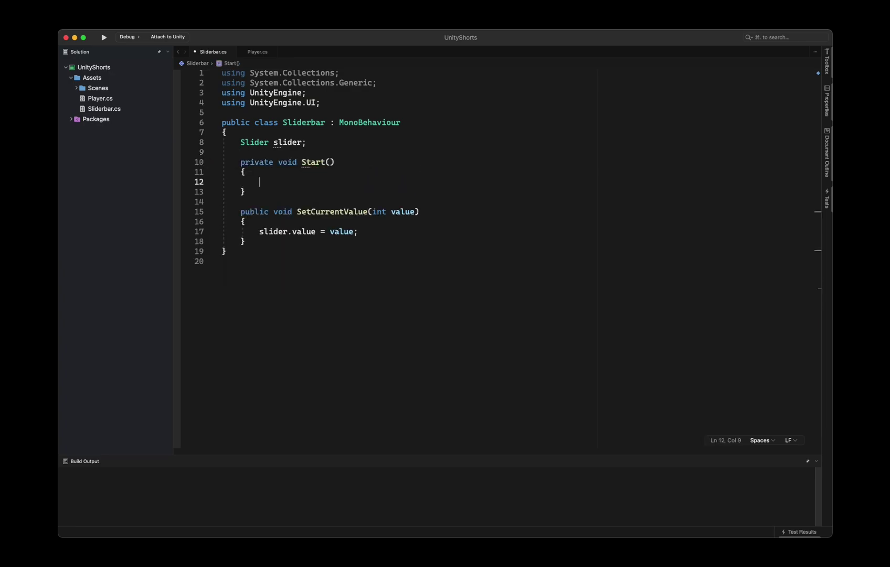
text(slider = GetComp)
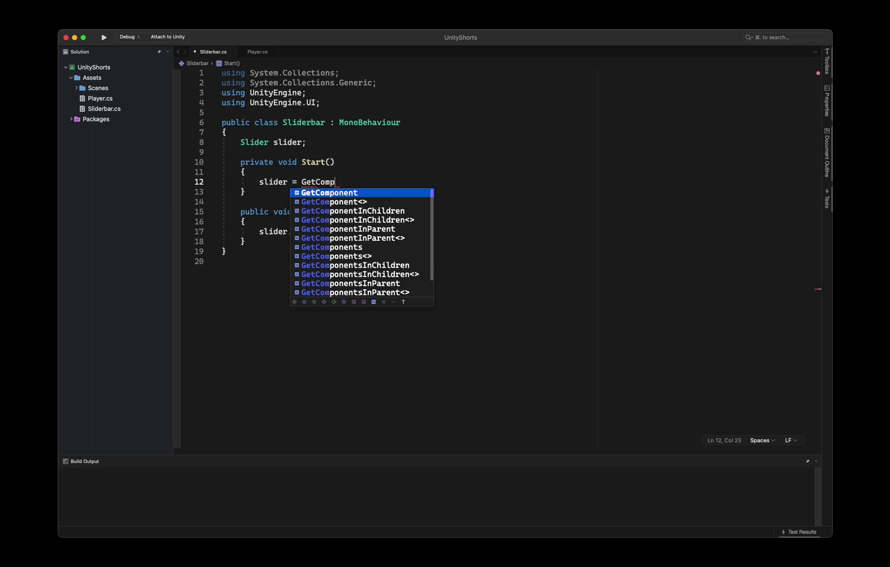
text(one)
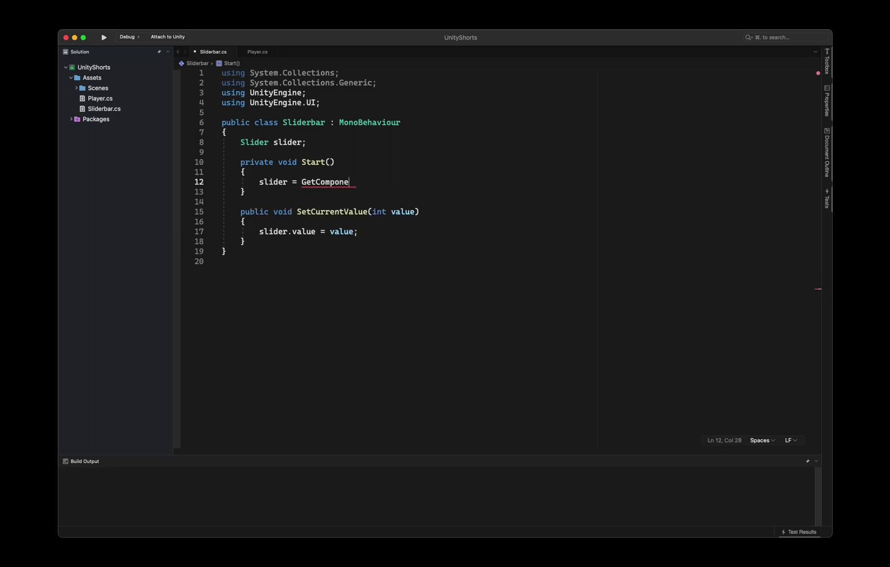
text(tnt<)
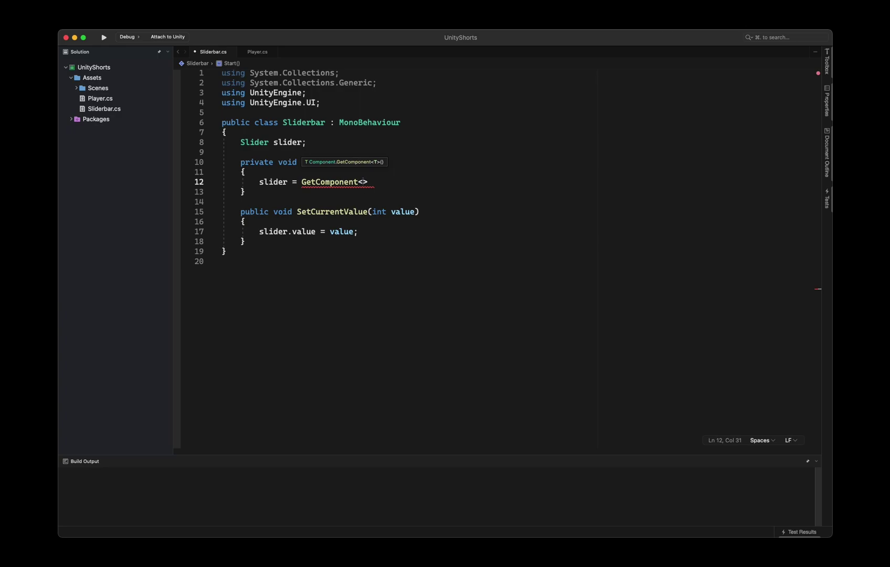
text(Sli)
key(Return)
text(>();)
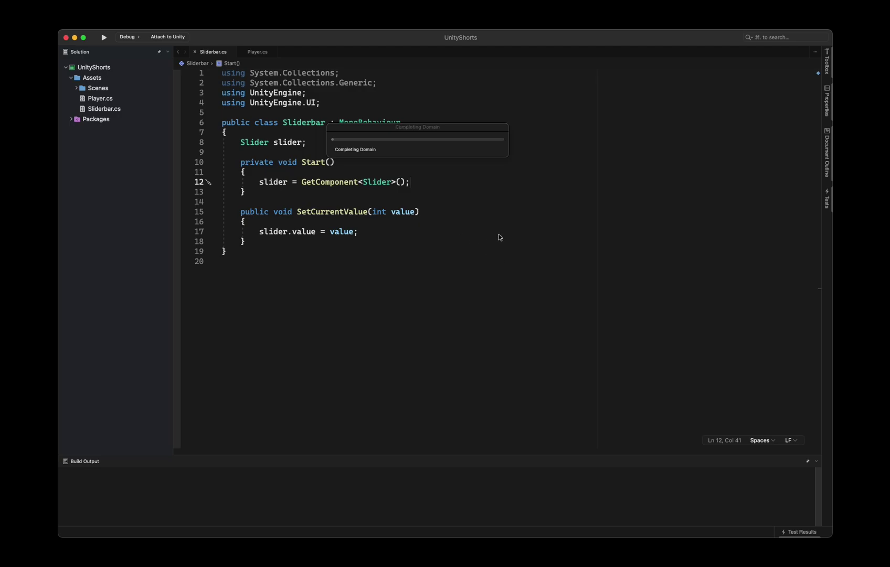
key(super+Tab)
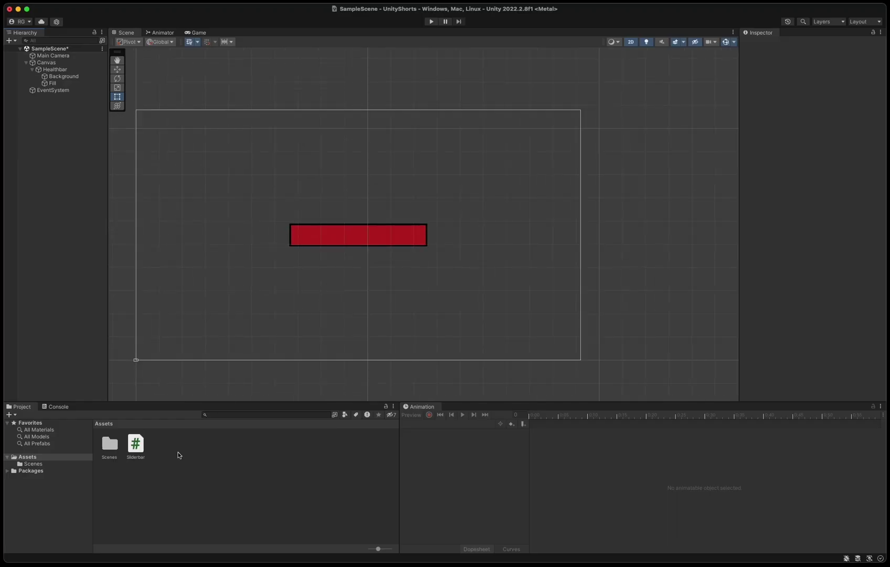
Create a C# script in Assets named Player.
right_click(178, 455)
mouse_move(201, 353)
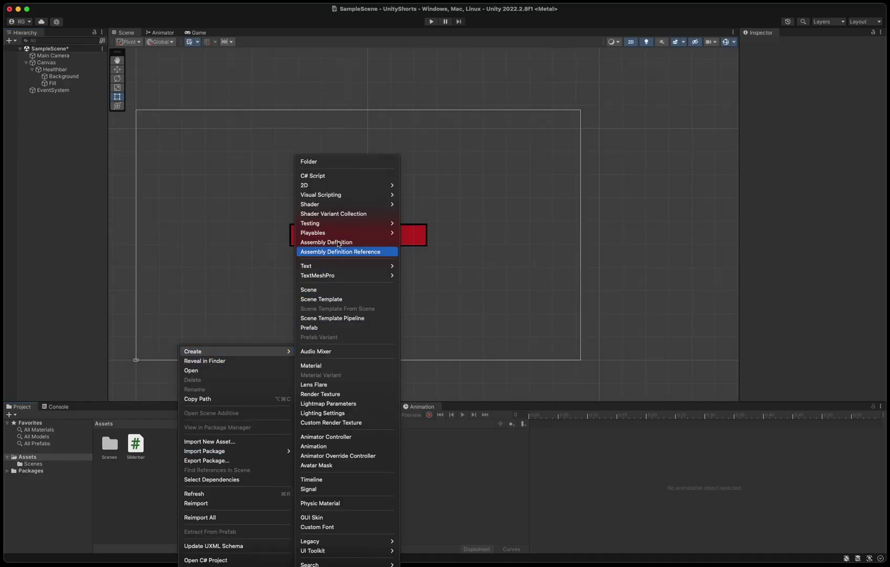
click(332, 179)
text(Pla)
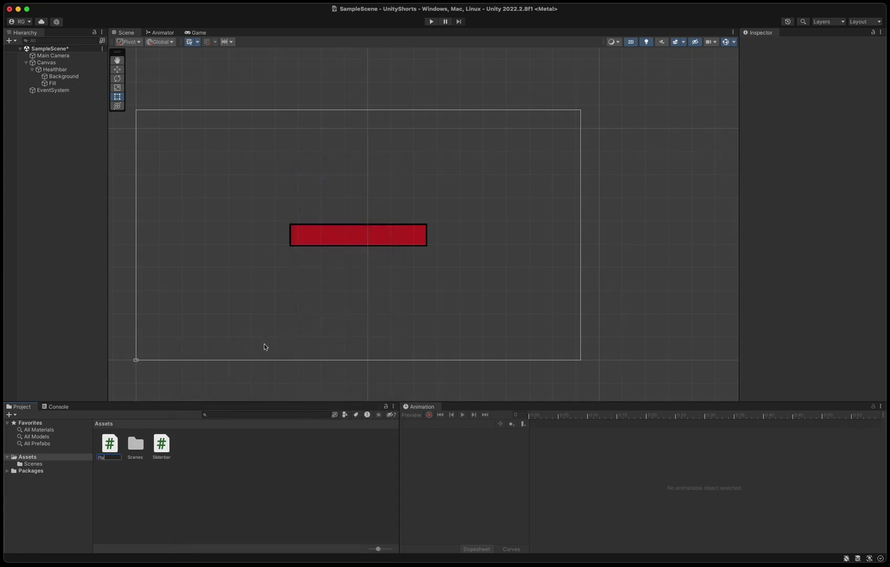
text(yer)
key(Return)
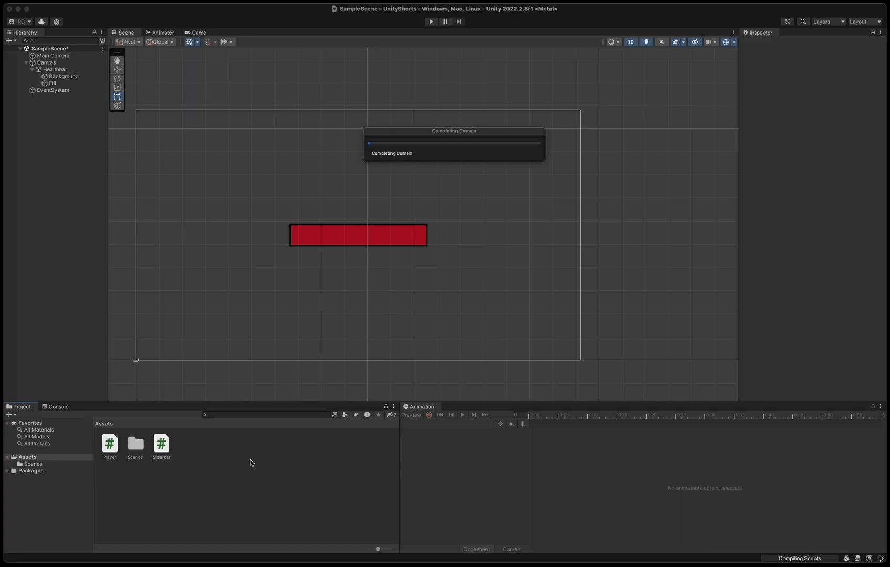
In Player, add a serialized Sliderbar healthBar and an int currentHealth field, plus a Start method that sets the starting health and updates the bar.
double_click(110, 444)
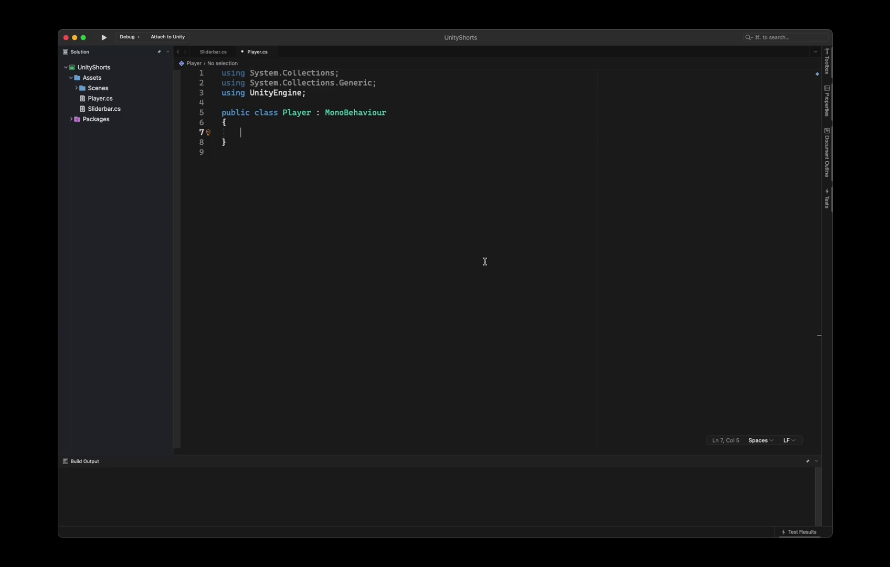
text([Serial)
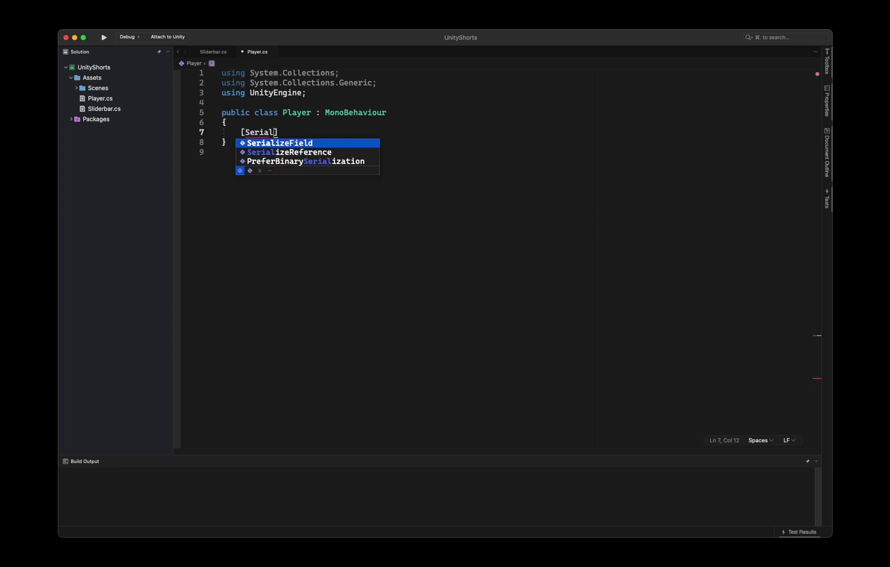
text(izeField] Sl)
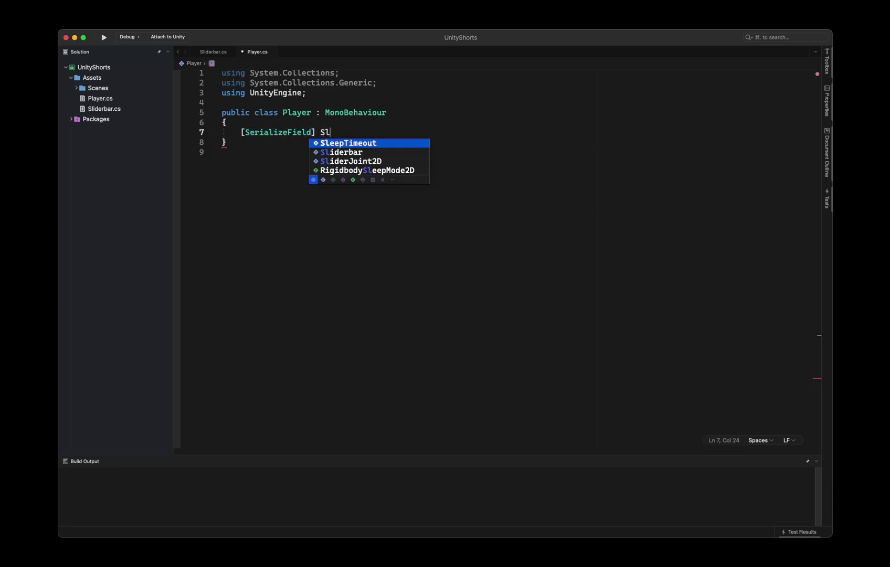
text(iderbar healthBar;)
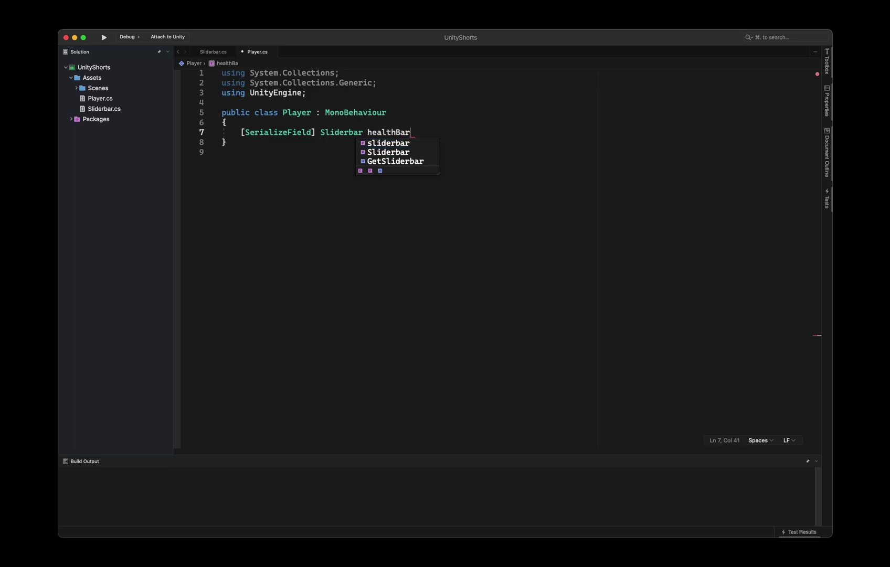
key(Return)
key(Return)
text(int )
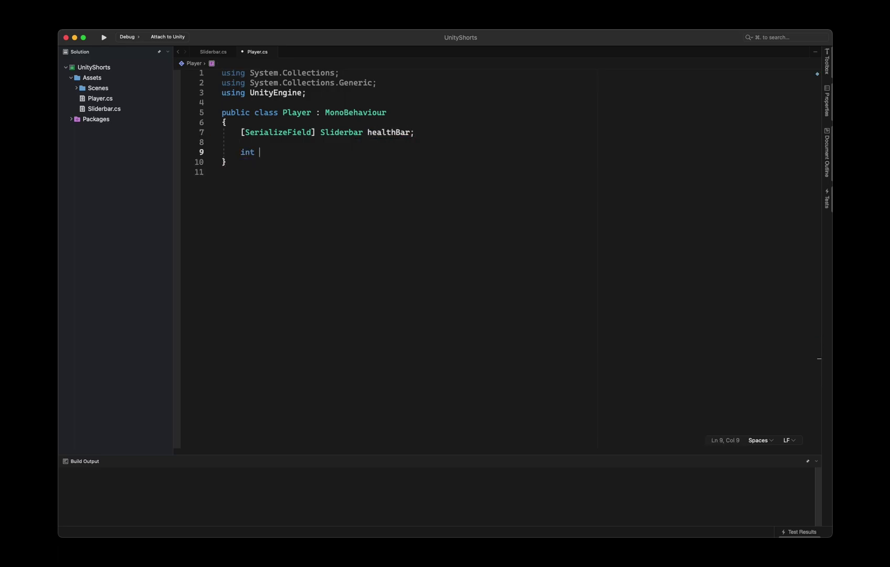
text(currentHealth;)
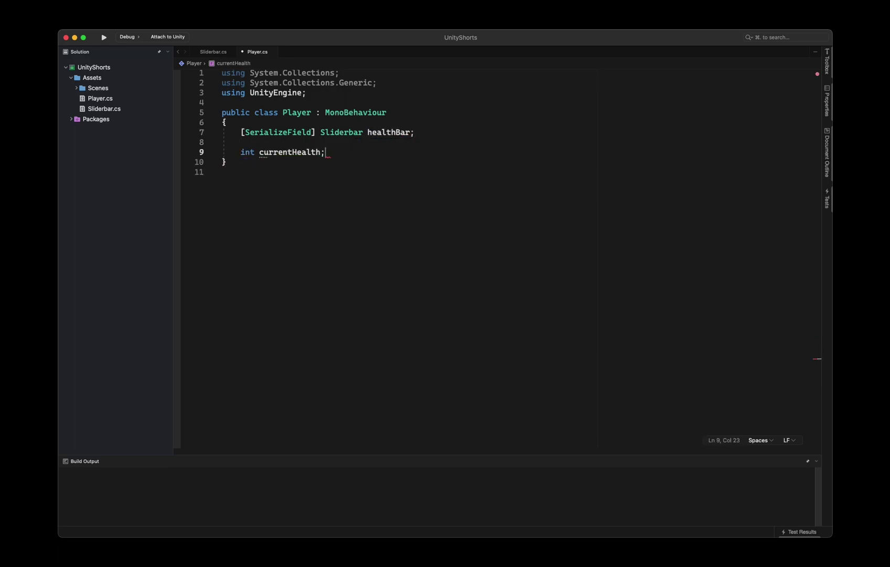
key(Return)
key(Return)
text(Star)
key(Return)
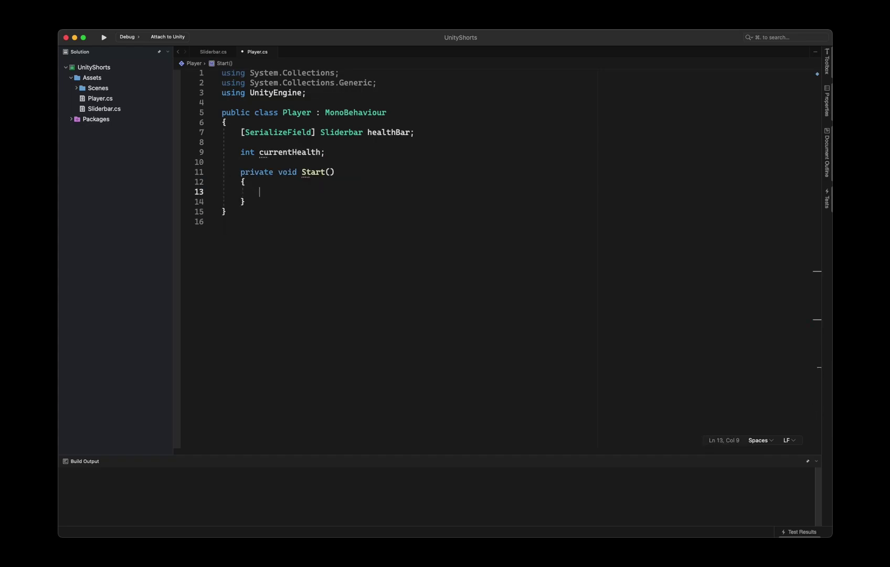
text(curre)
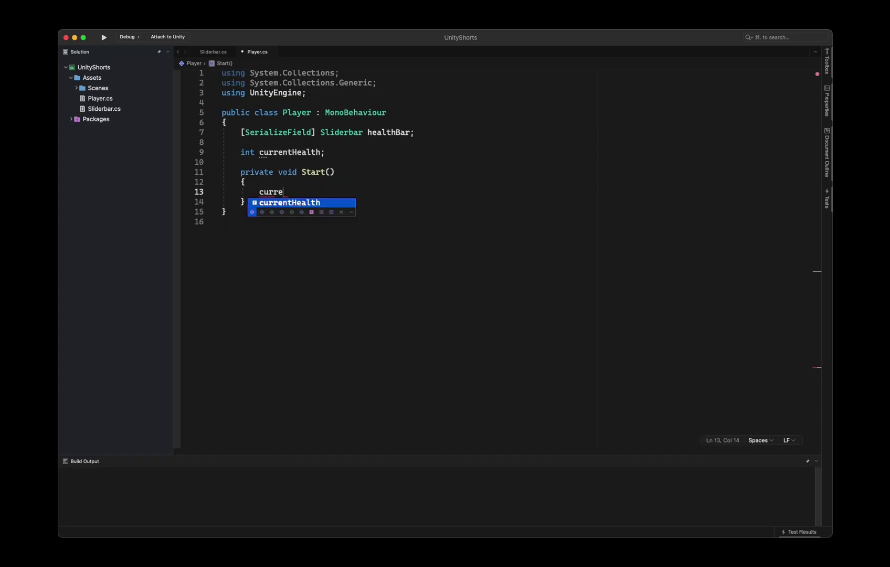
text(ntHealth = 100;)
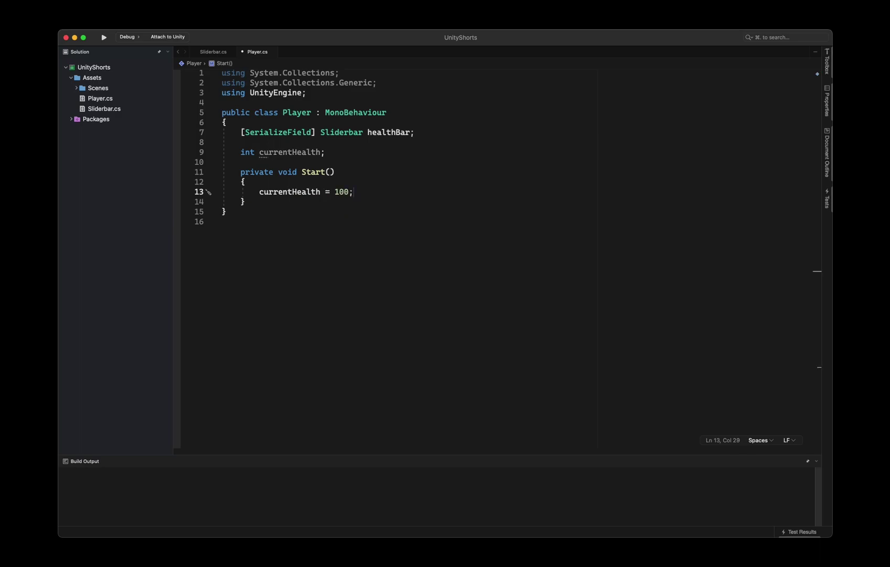
key(Return)
text(healthBar.SetCurrentValue(c)
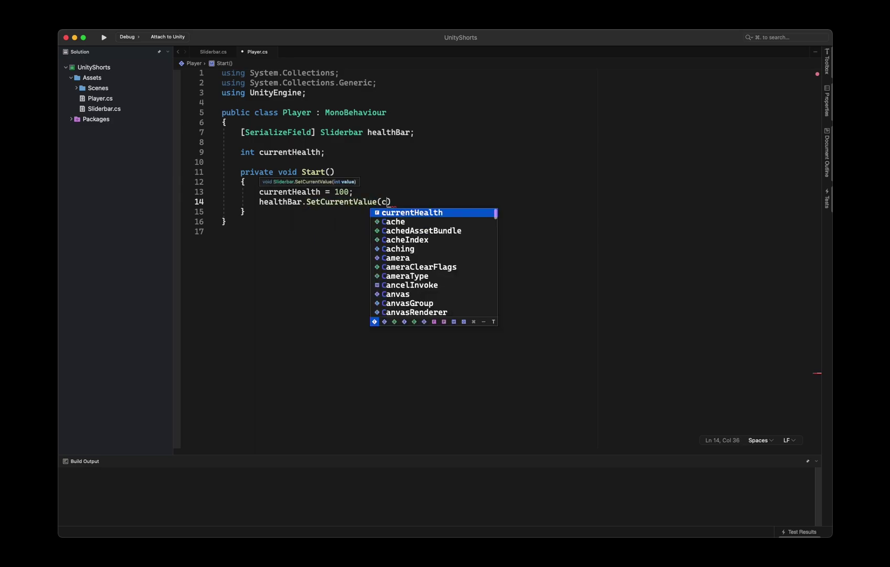
key(Return)
text();)
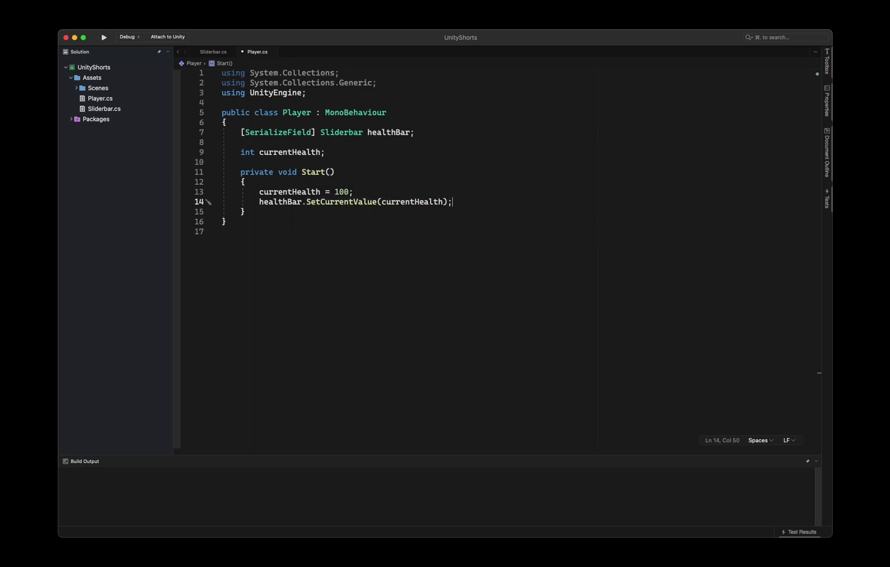
Add OnMouseDown: subtract 10 health, update healthBar, and Destroy(gameObject) at zero or below.
click(245, 211)
key(Return)
key(Return)
text(private )
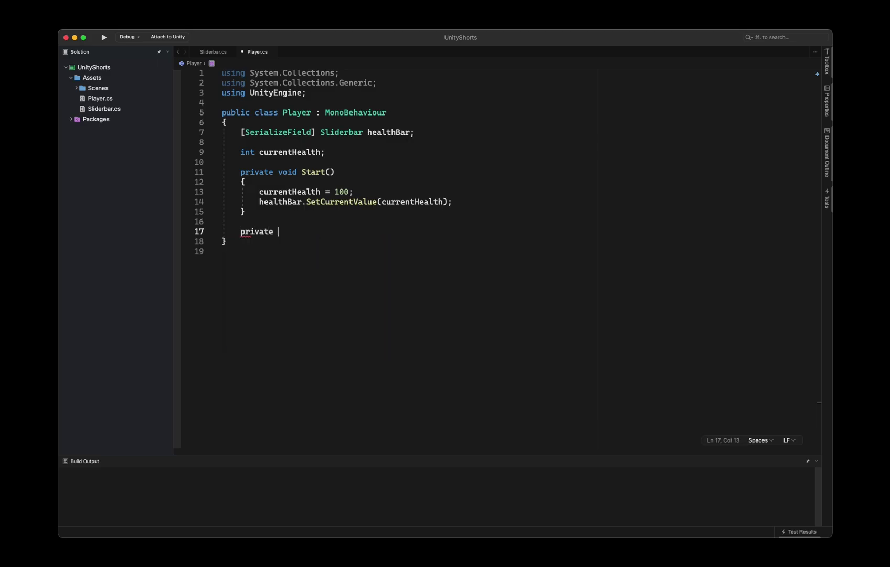
text(void OnMouseDown)
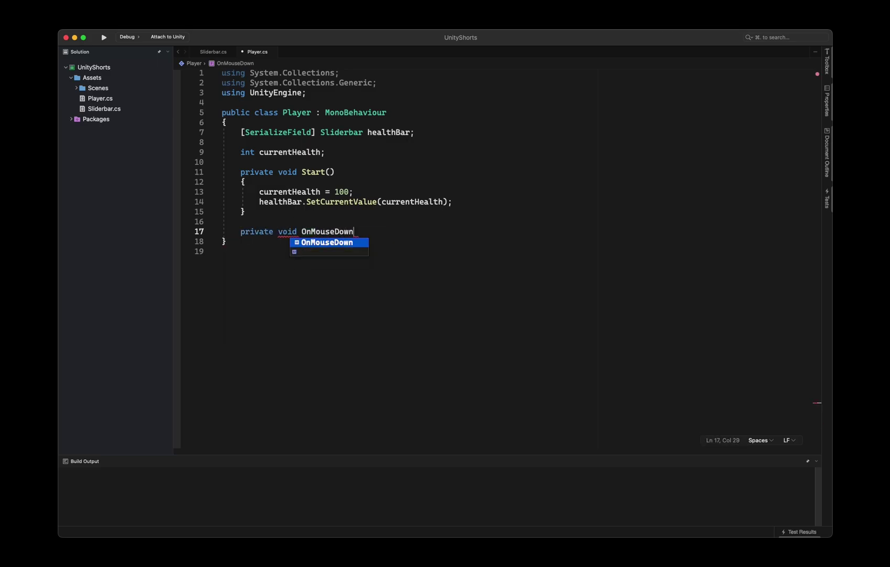
key(Return)
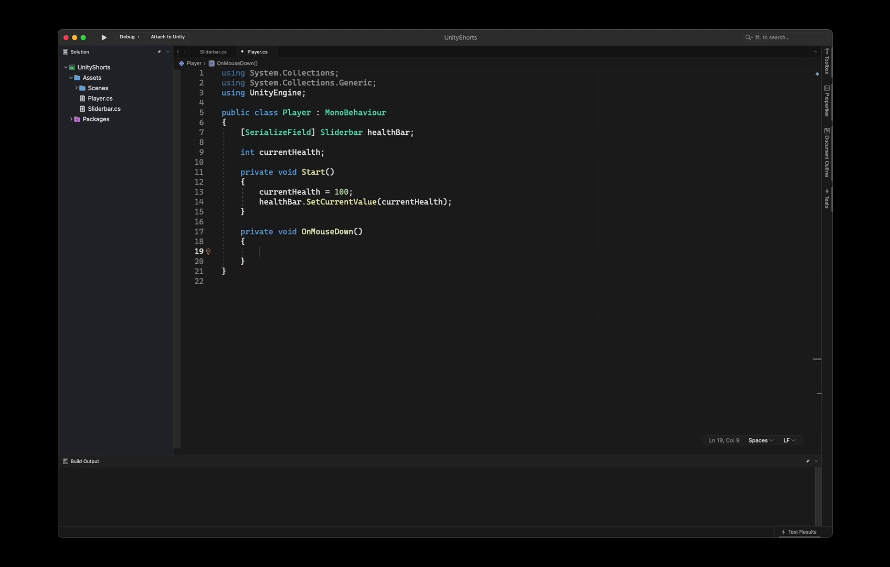
text(currentHealth -= 10)
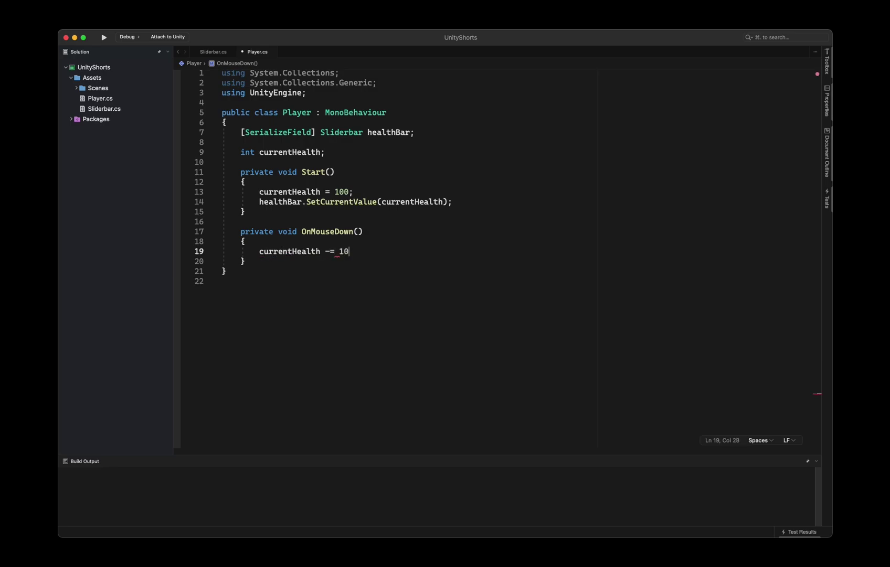
text(;)
key(Return)
text(healthBar.Set)
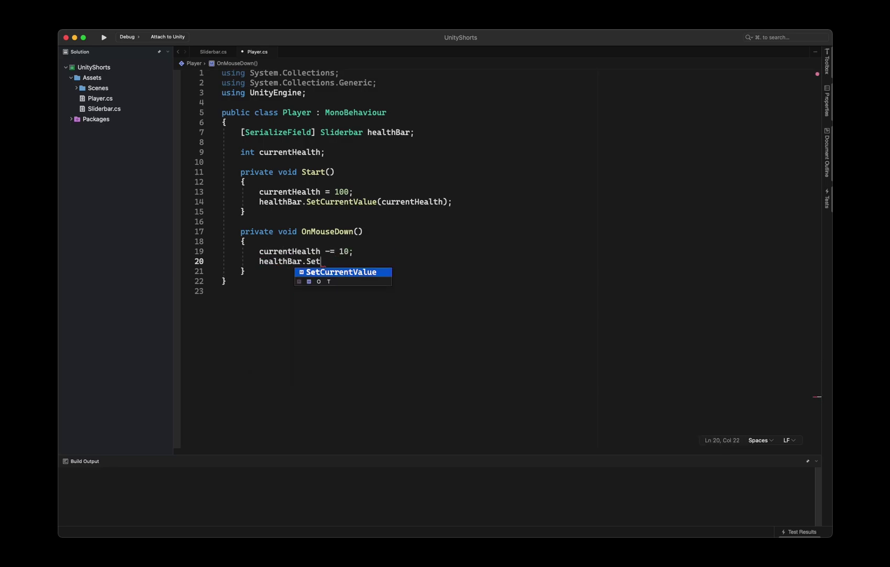
text(CurrentValue()
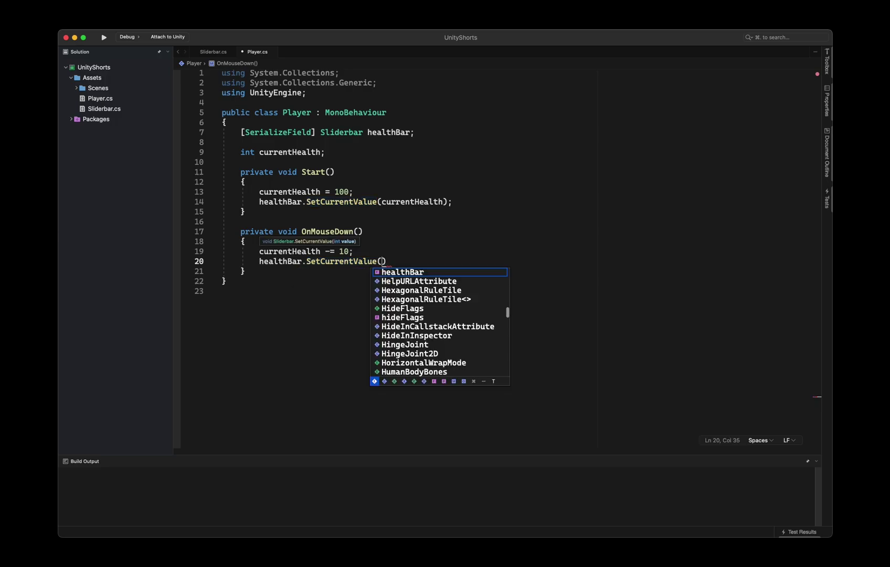
text(currentHealth);)
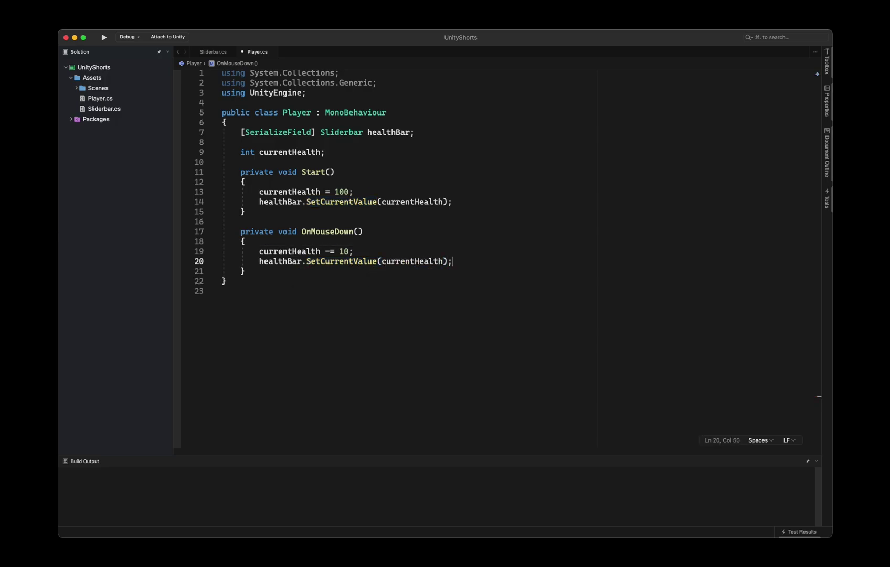
key(Return)
key(Return)
text(if(cur)
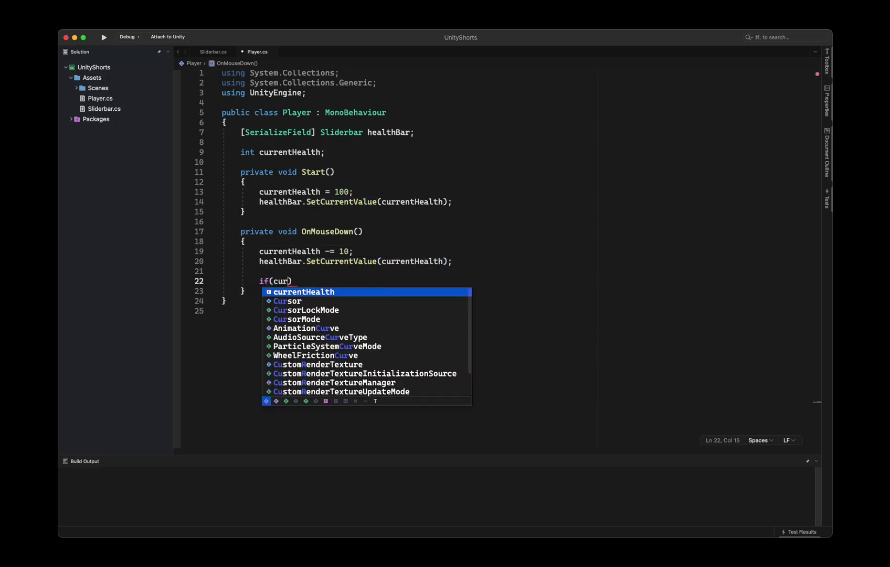
text(rentHealth <=)
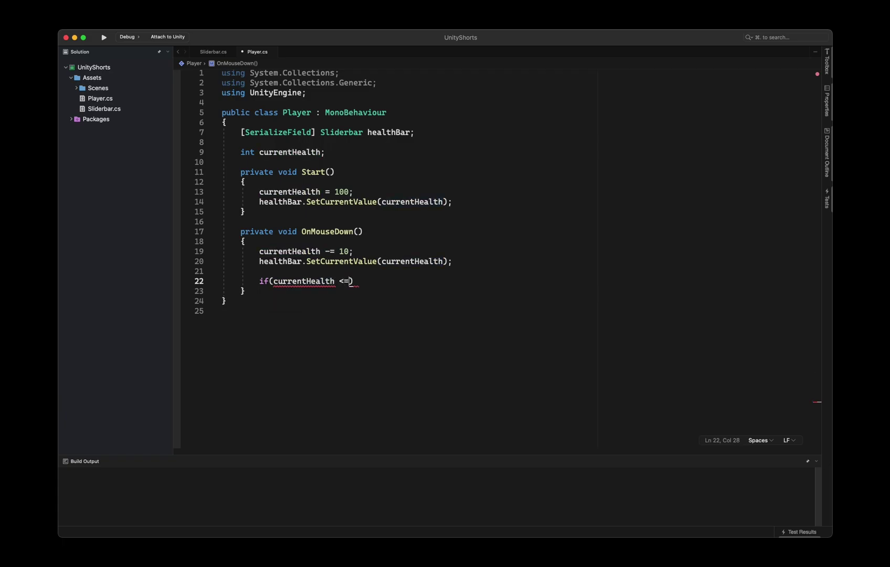
text( 0)
key(Right)
key(Return)
text(De)
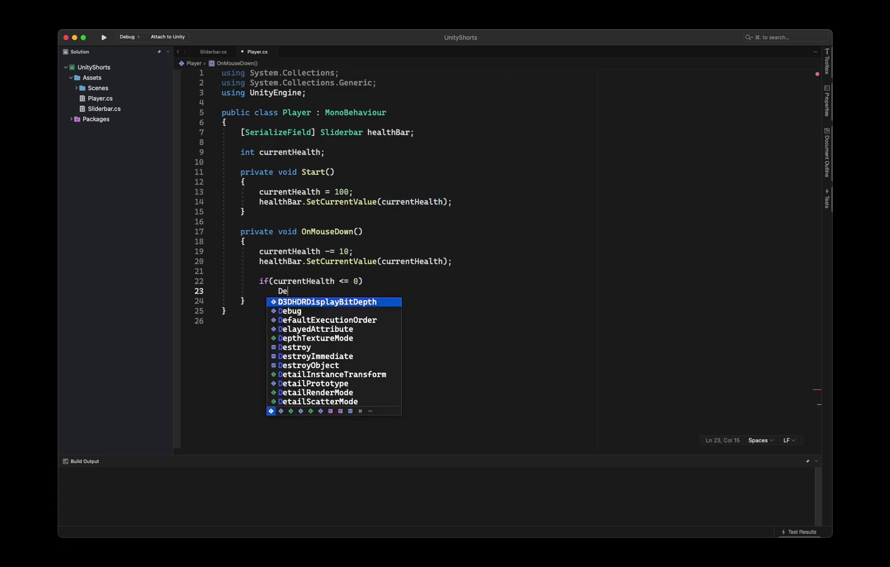
text(stroy(gameObject);)
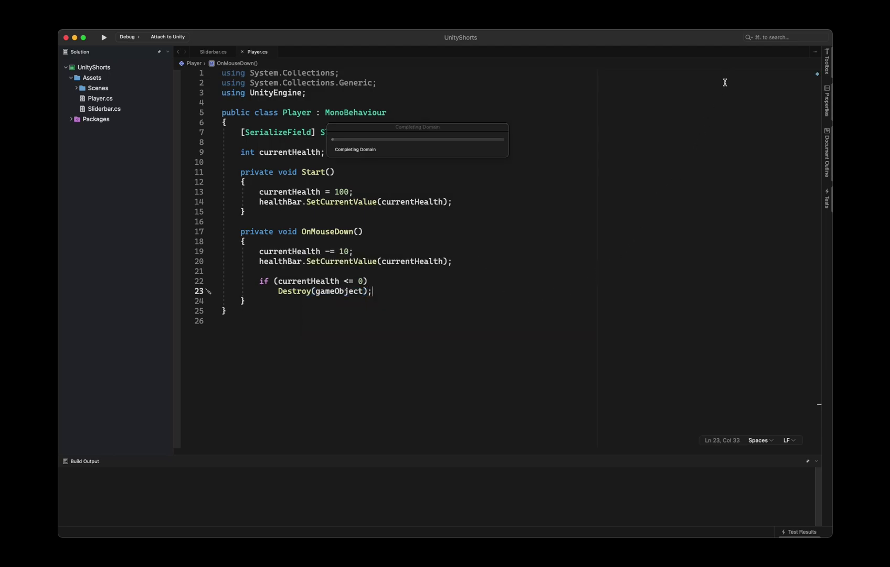
Anchor the Healthbar to the top centre and lower it to Pos Y -128.
key(super+Tab)
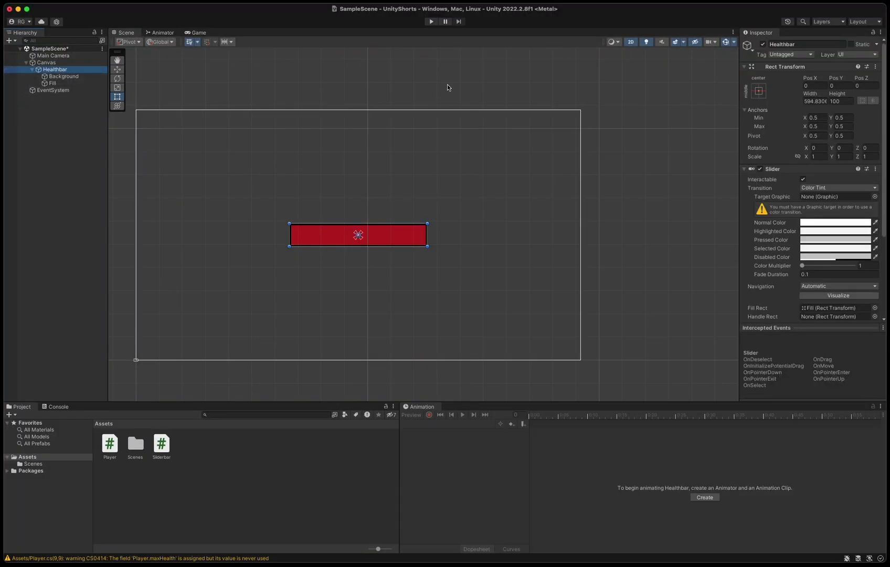
click(759, 91)
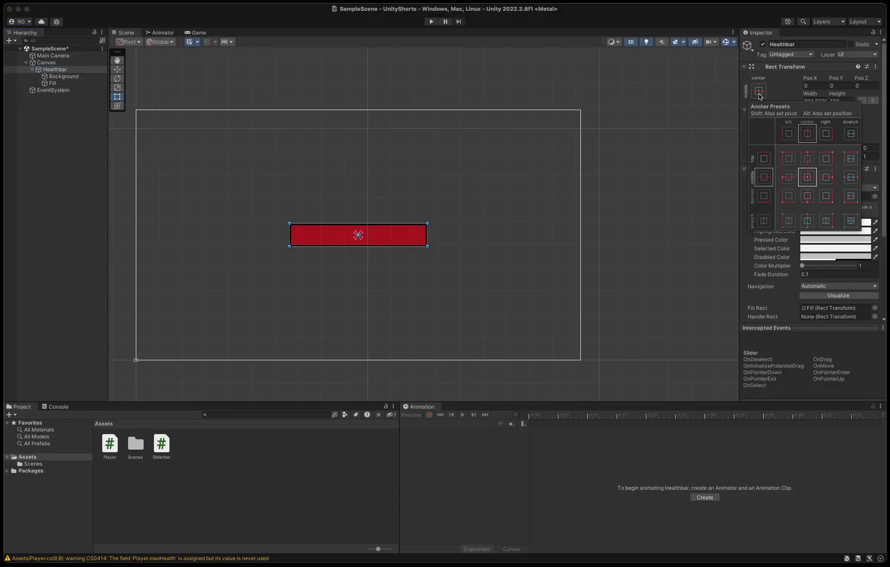
alt+click(808, 158)
key(w)
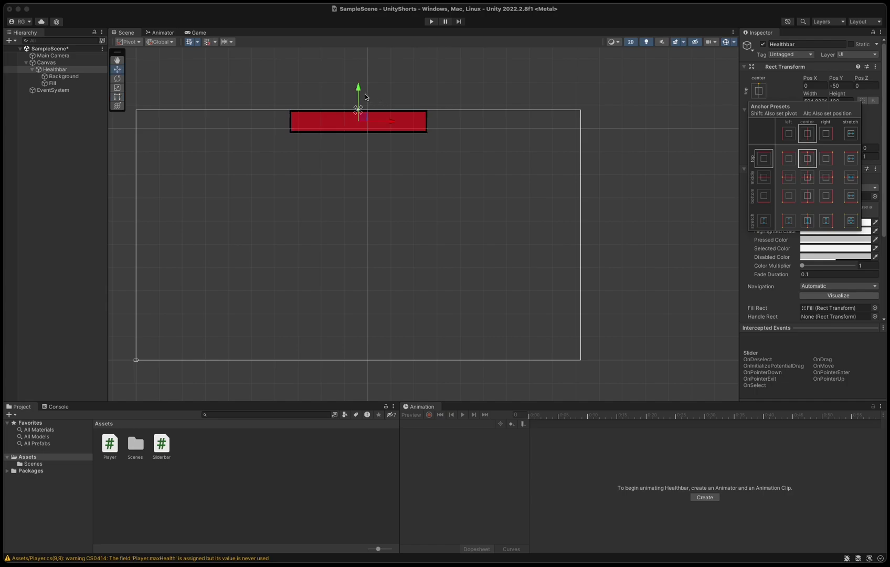
drag(365, 93, 361, 107)
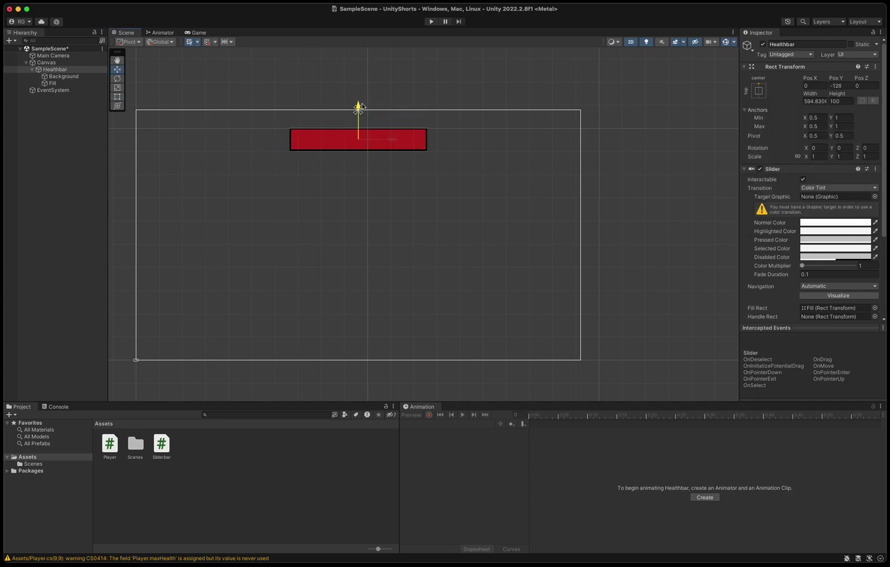
Deselect the Healthbar and frame Main Camera in the Scene view.
click(75, 130)
right_click(57, 135)
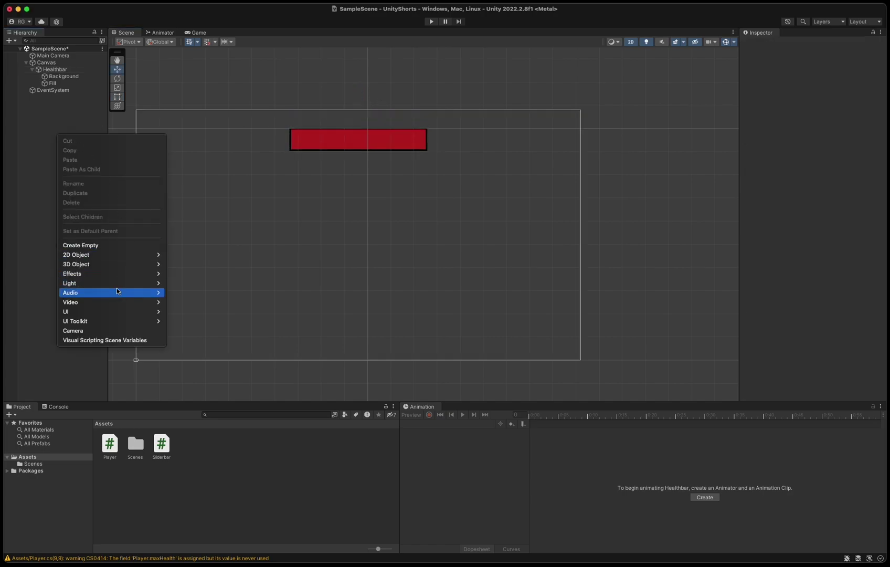
mouse_move(110, 259)
click(50, 162)
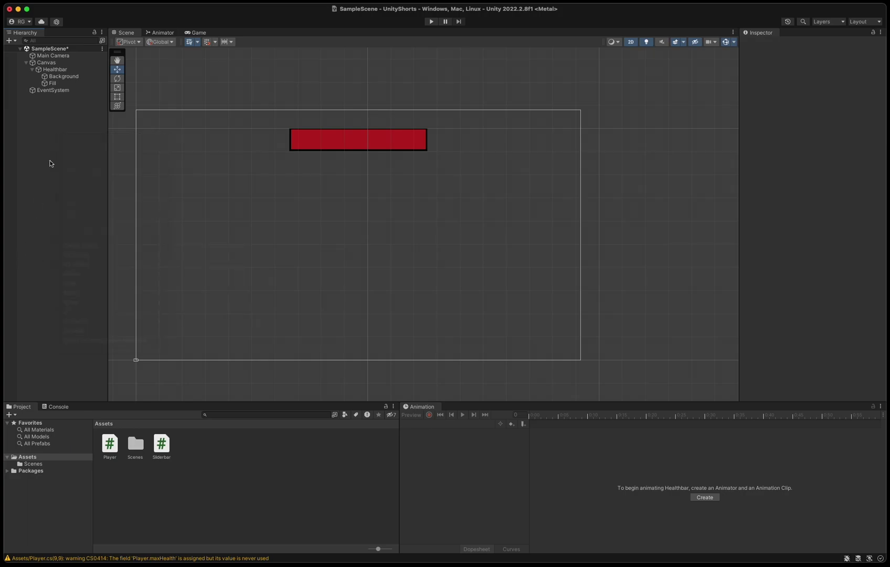
double_click(57, 56)
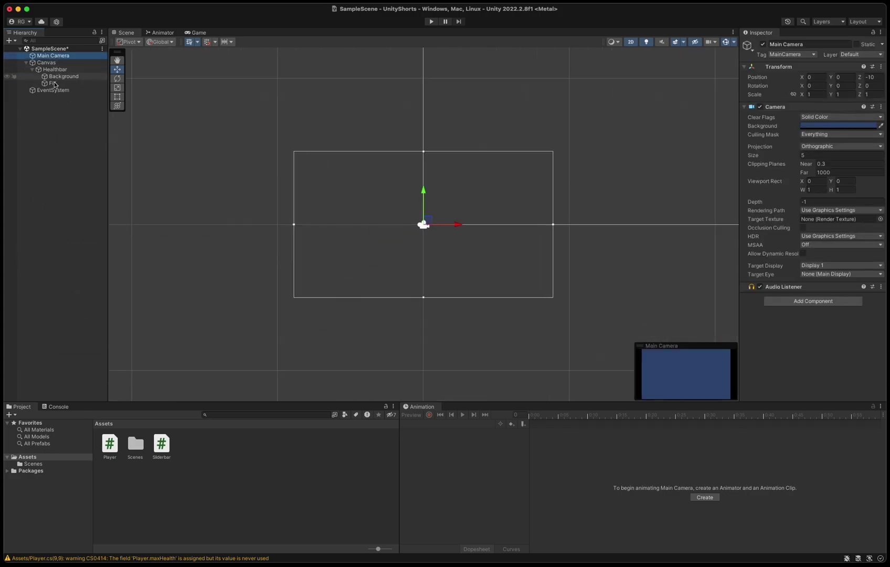
Add a 2D Circle sprite to the scene.
click(52, 143)
right_click(54, 142)
mouse_move(105, 262)
mouse_move(203, 264)
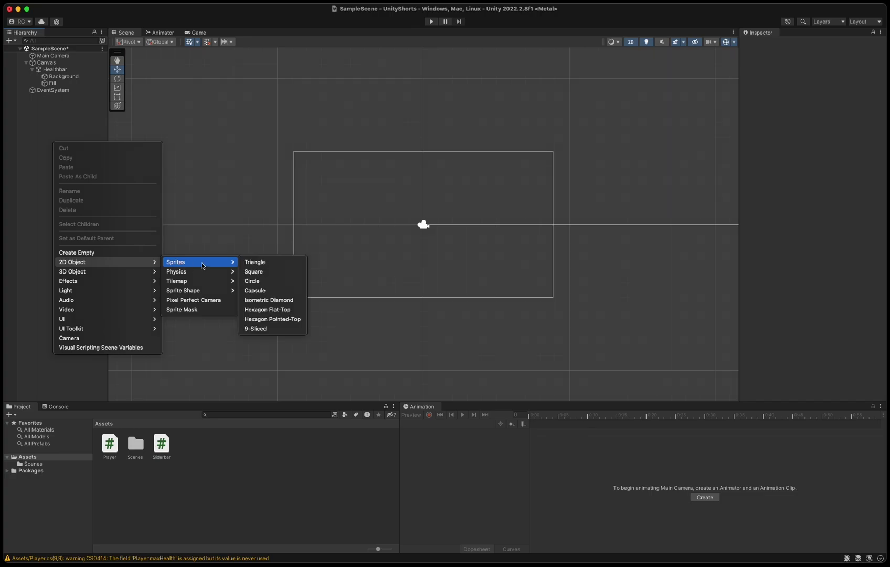
click(272, 283)
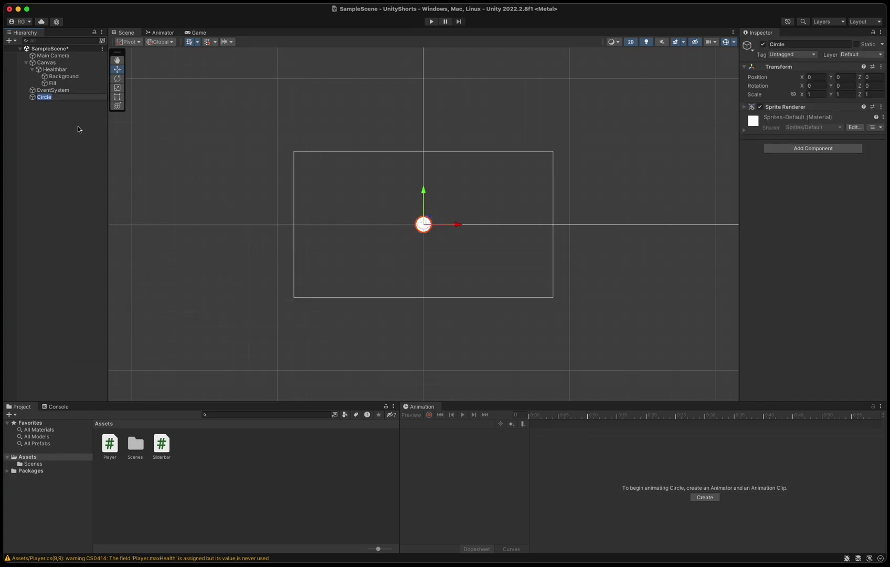
Rename the Circle object to 'Player'.
click(34, 103)
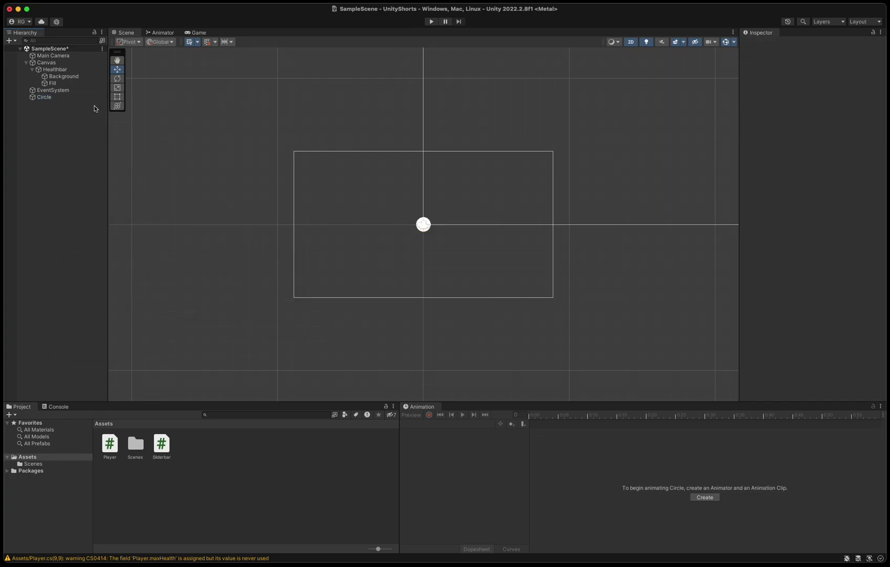
click(77, 97)
right_click(76, 98)
click(112, 144)
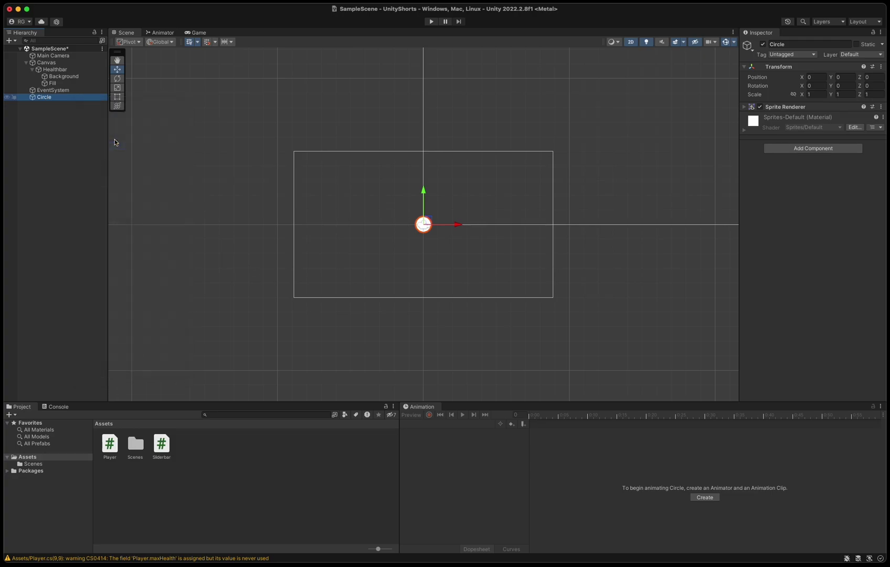
text(Player)
key(Return)
Set the Player's Sprite Renderer colour to black and attach the Player script.
click(744, 107)
click(839, 126)
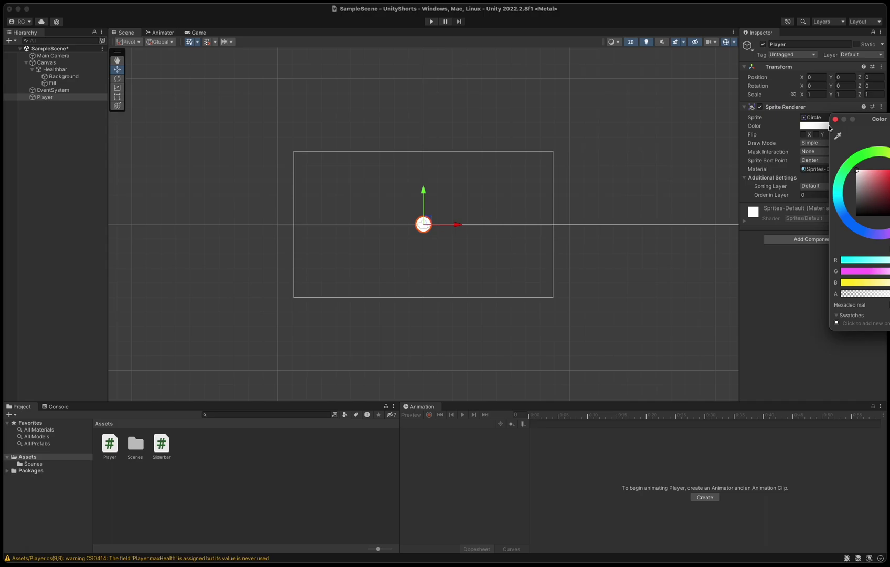
drag(872, 181, 837, 226)
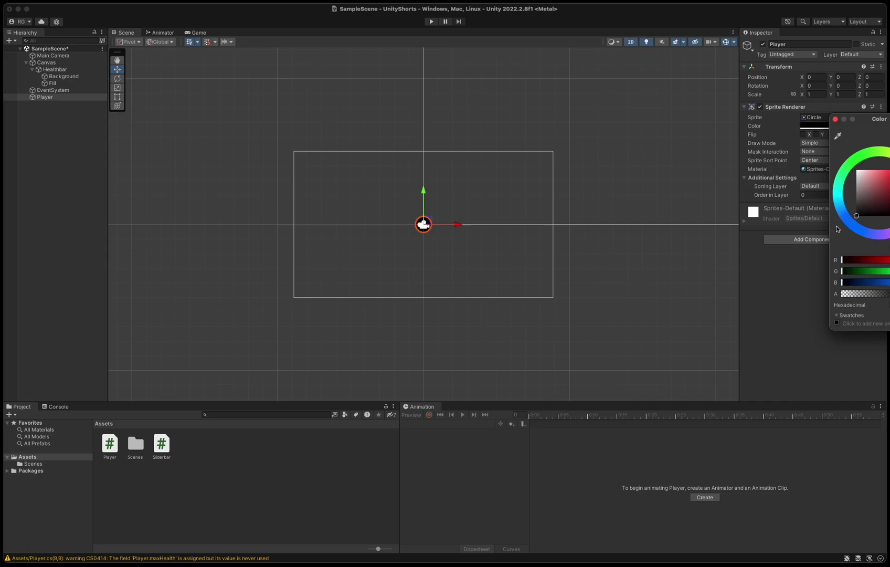
click(789, 284)
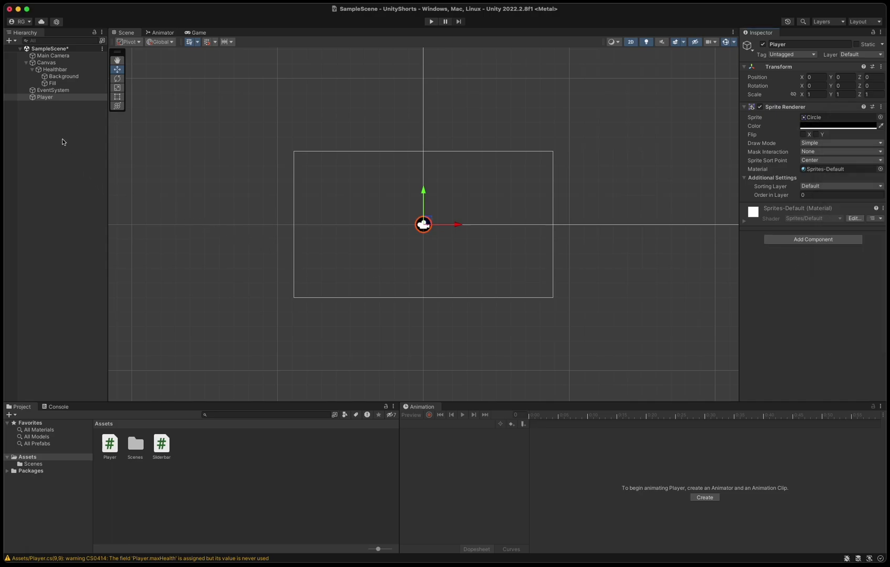
drag(110, 444, 800, 302)
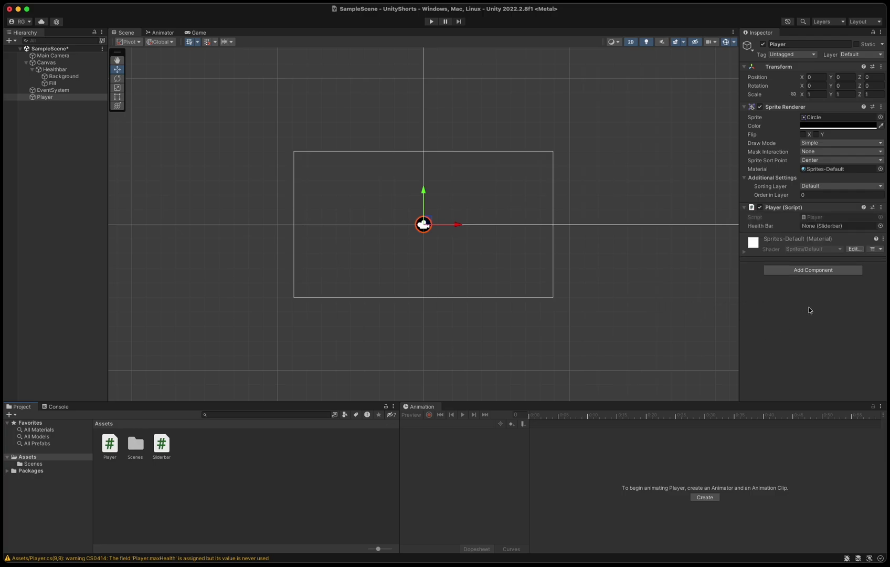
Attach the Sliderbar script to the Healthbar object.
mouse_move(85, 96)
mouse_down()
mouse_move(69, 71)
mouse_move(169, 75)
mouse_move(756, 220)
mouse_move(820, 228)
mouse_up()
click(73, 70)
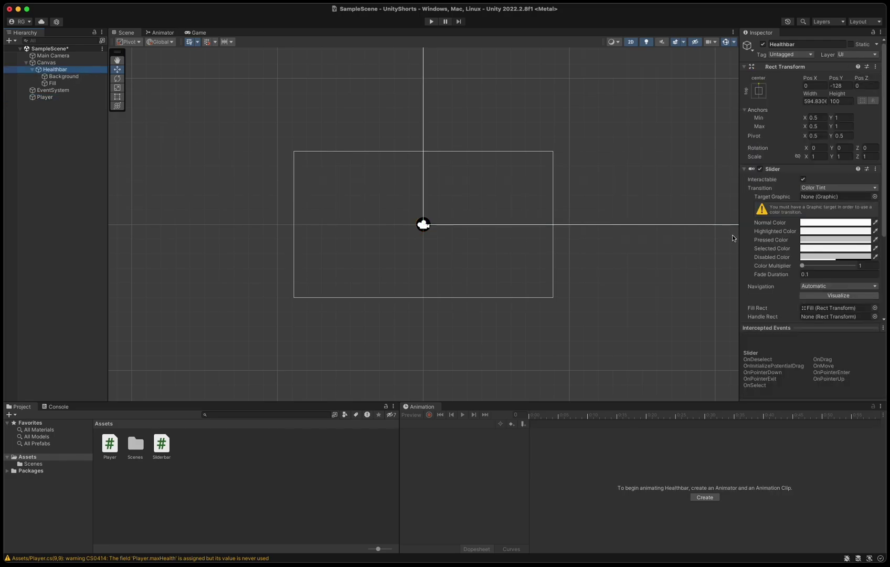
scroll(836, 295, down, 5)
mouse_move(161, 445)
mouse_down()
mouse_move(787, 304)
mouse_move(784, 314)
mouse_up()
scroll(776, 292, down, 2)
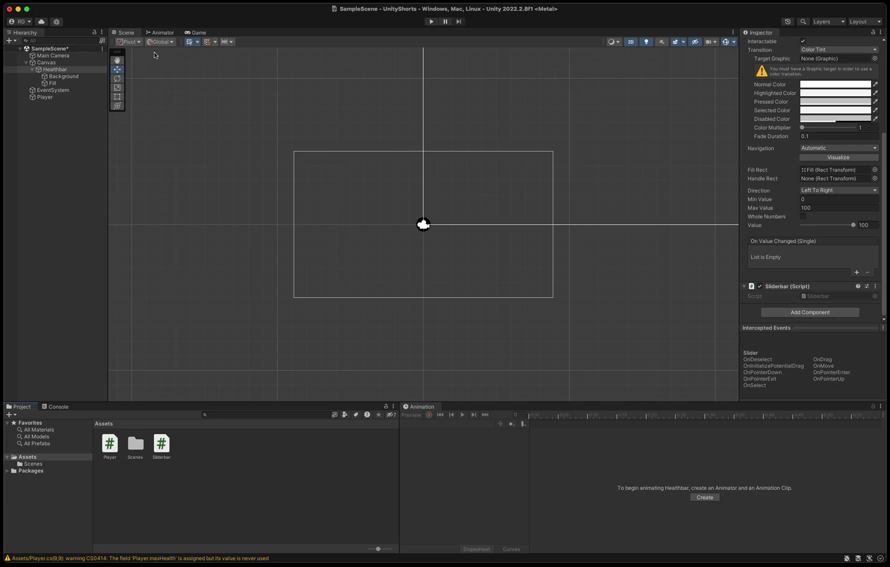
Link Healthbar to the Player's Health Bar field and add a Circle Collider 2D.
click(79, 97)
drag(54, 69, 811, 226)
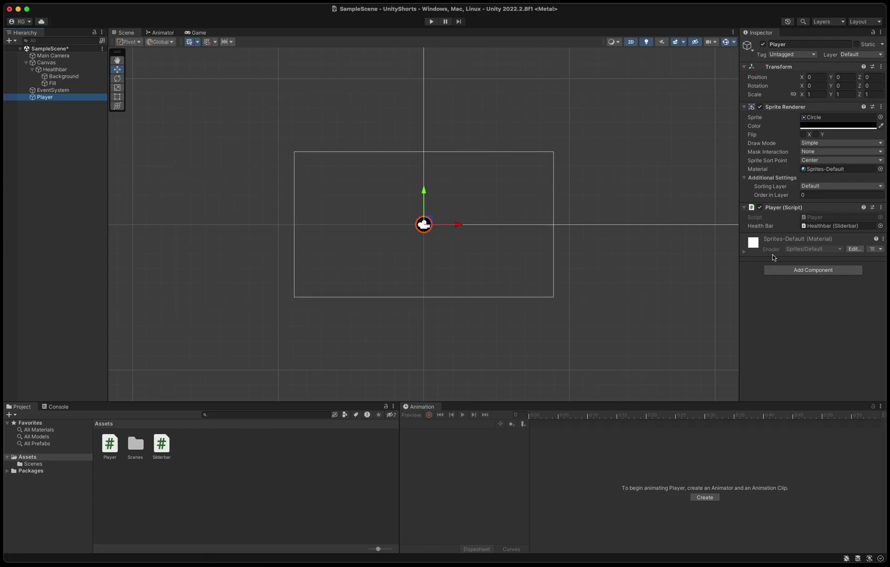
click(813, 270)
text(circl)
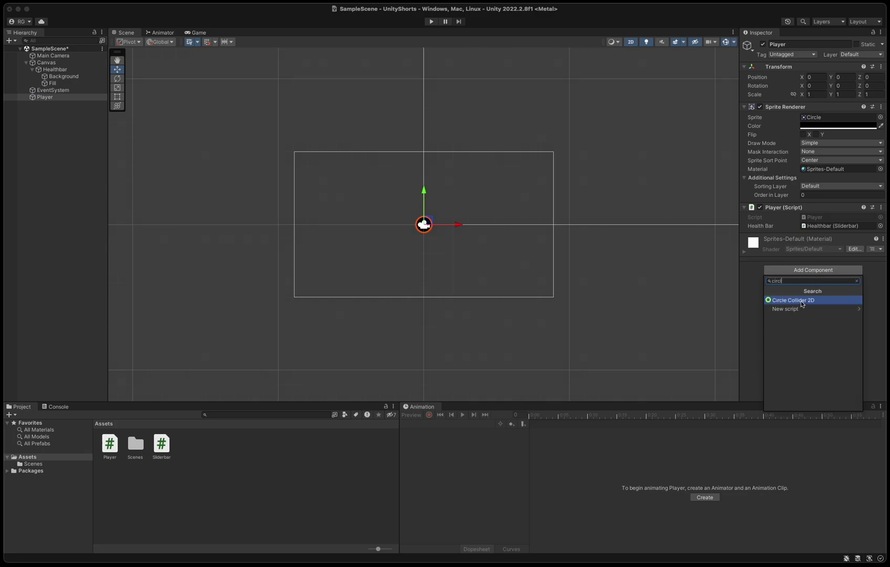
click(802, 302)
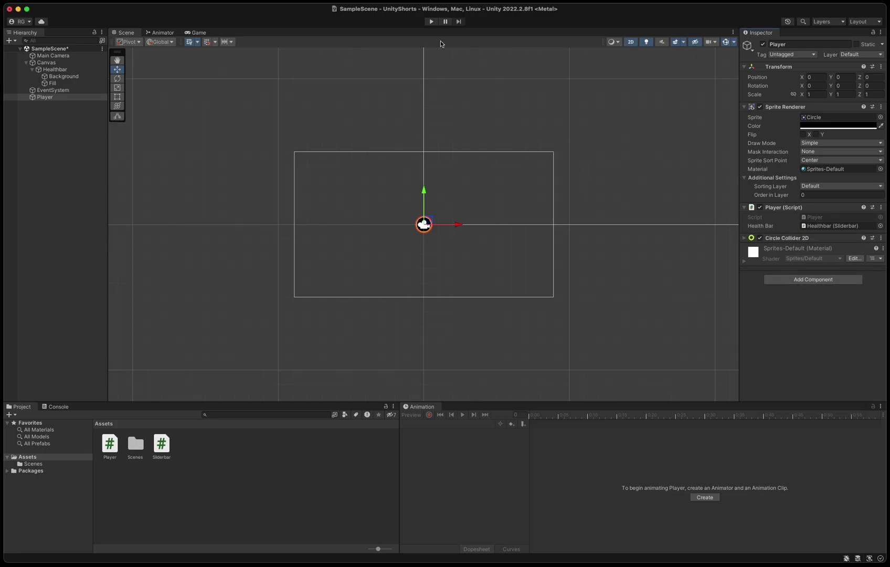
Run play mode, click the black Player ten times until it is destroyed, then stop.
click(431, 22)
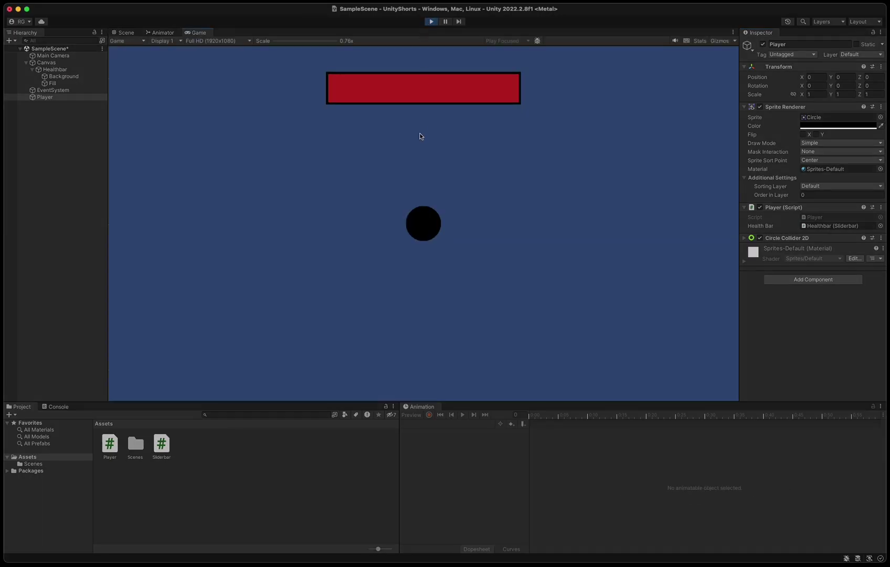
click(425, 224)
click(426, 223)
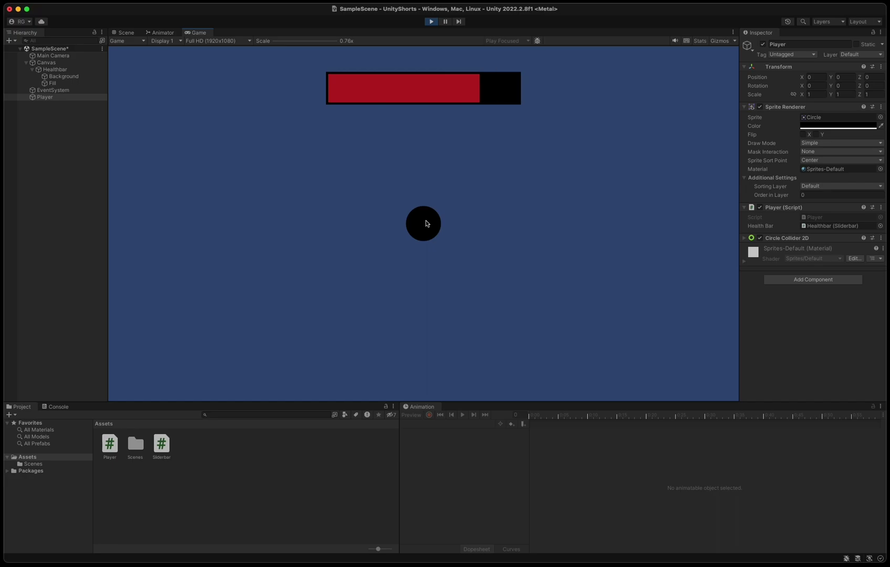
click(426, 220)
click(422, 233)
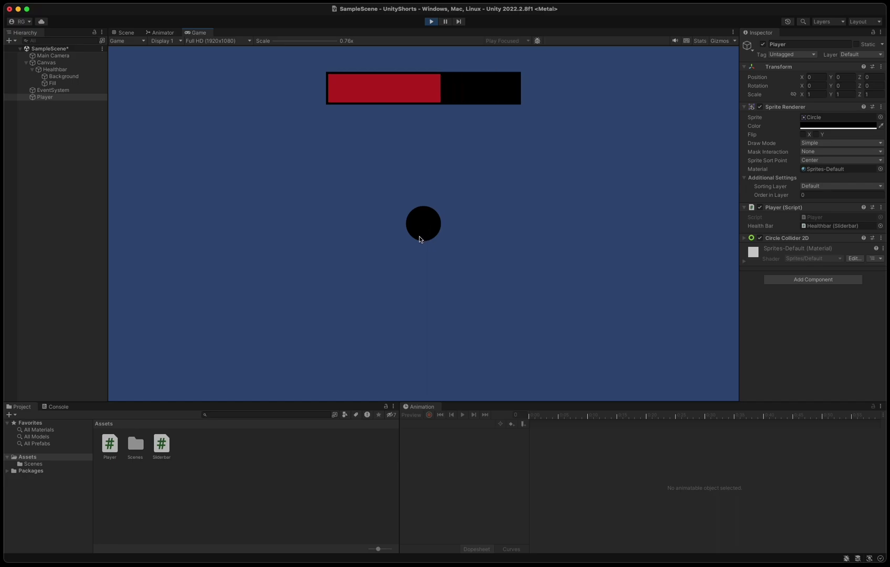
click(416, 234)
click(416, 227)
click(417, 225)
click(420, 226)
click(423, 228)
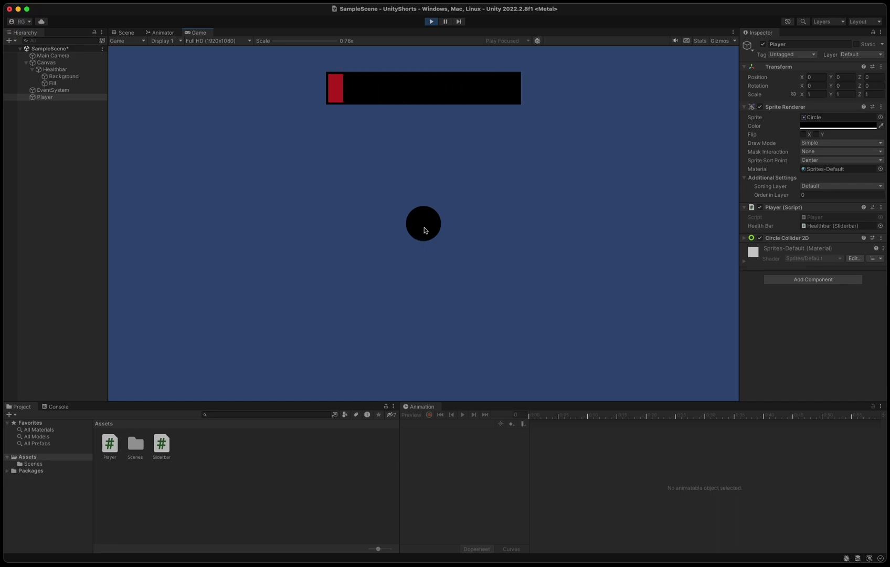
click(425, 230)
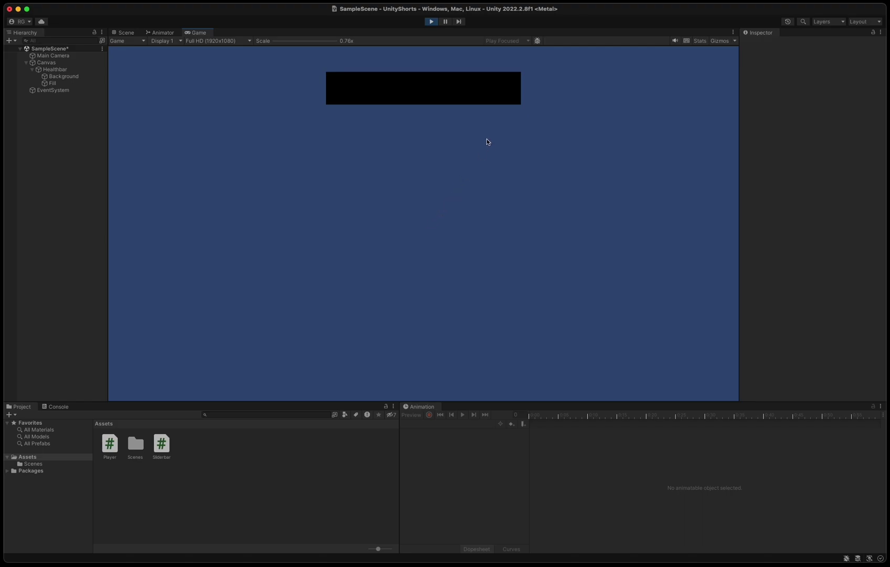
click(431, 22)
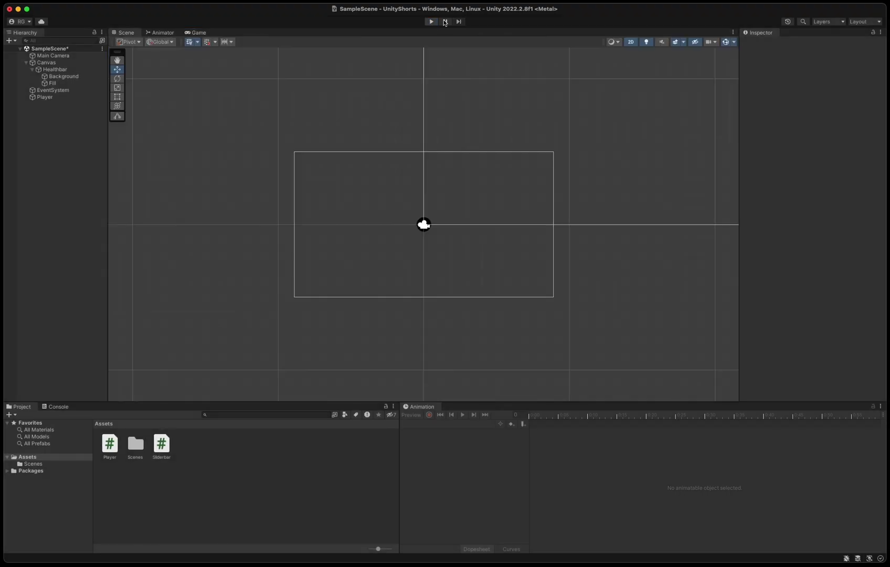